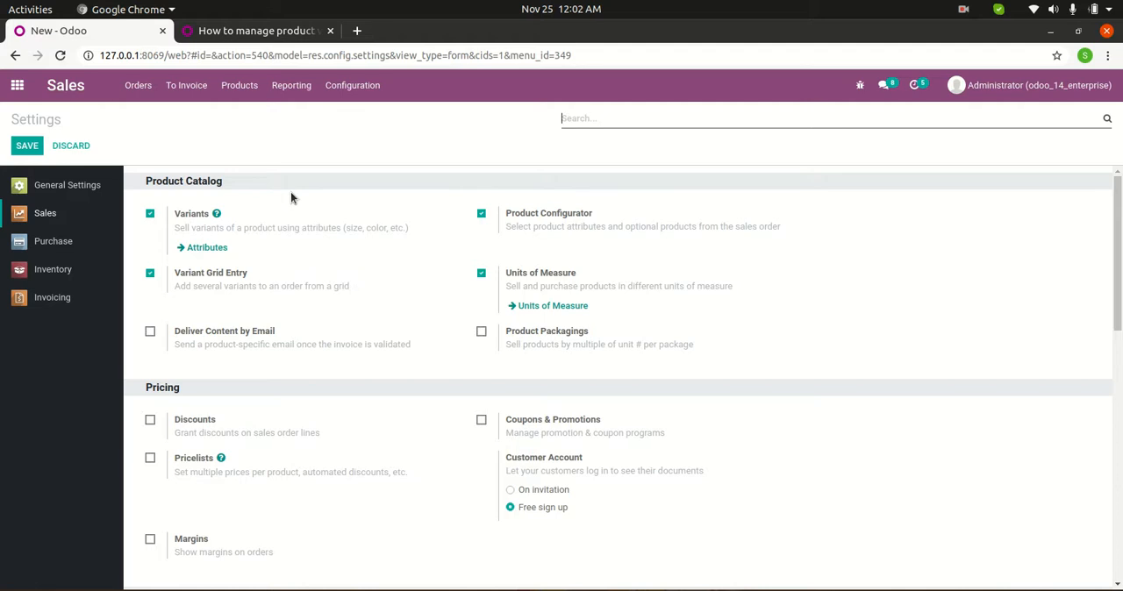
Open the Mobile product and review its variant attributes, values and sales variant selection setting.
{"action": "left_click", "coordinate": [240, 85]}
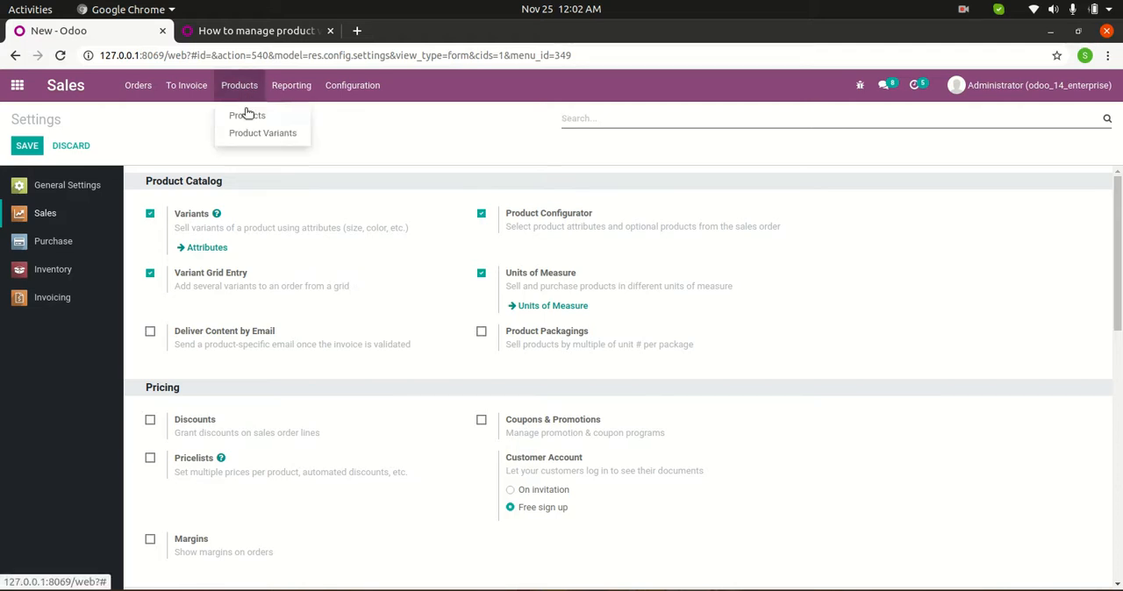
{"action": "left_click", "coordinate": [248, 117]}
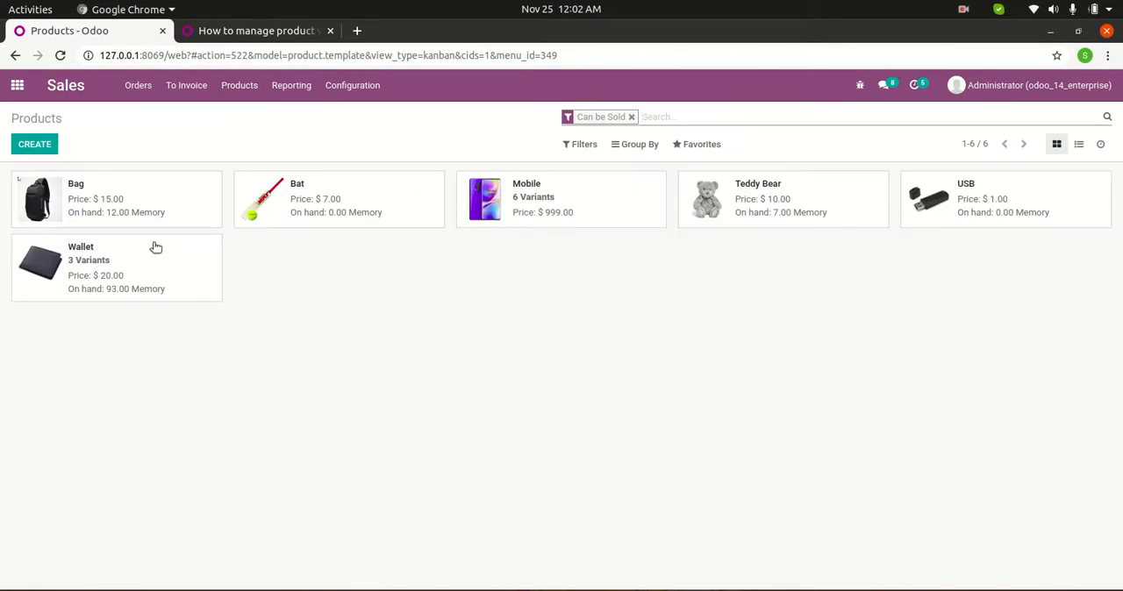
{"action": "left_click", "coordinate": [539, 198]}
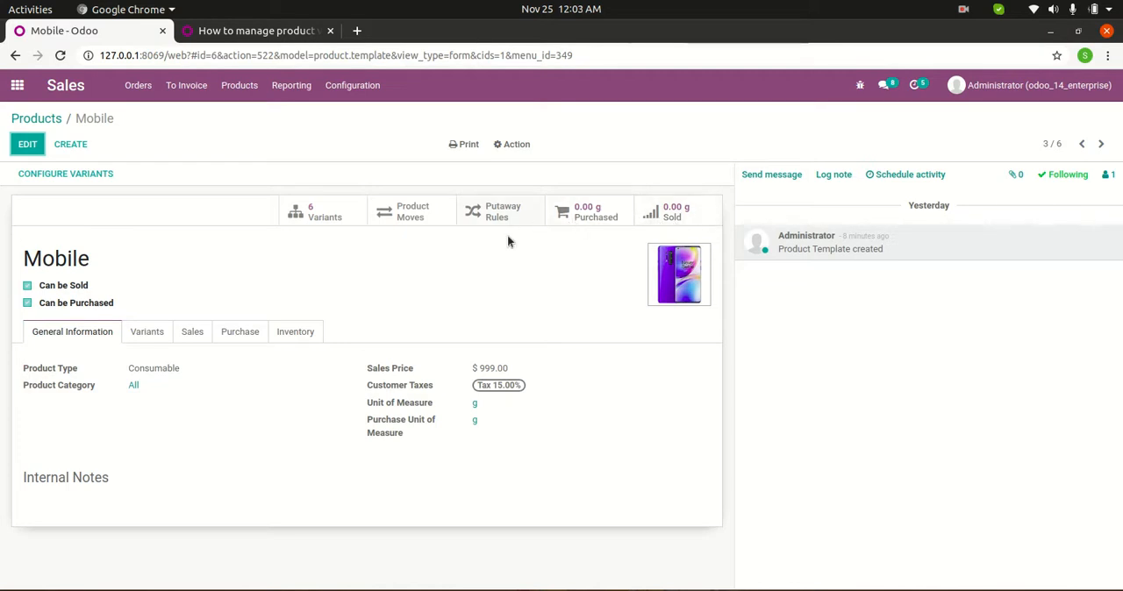
{"action": "left_click", "coordinate": [149, 333]}
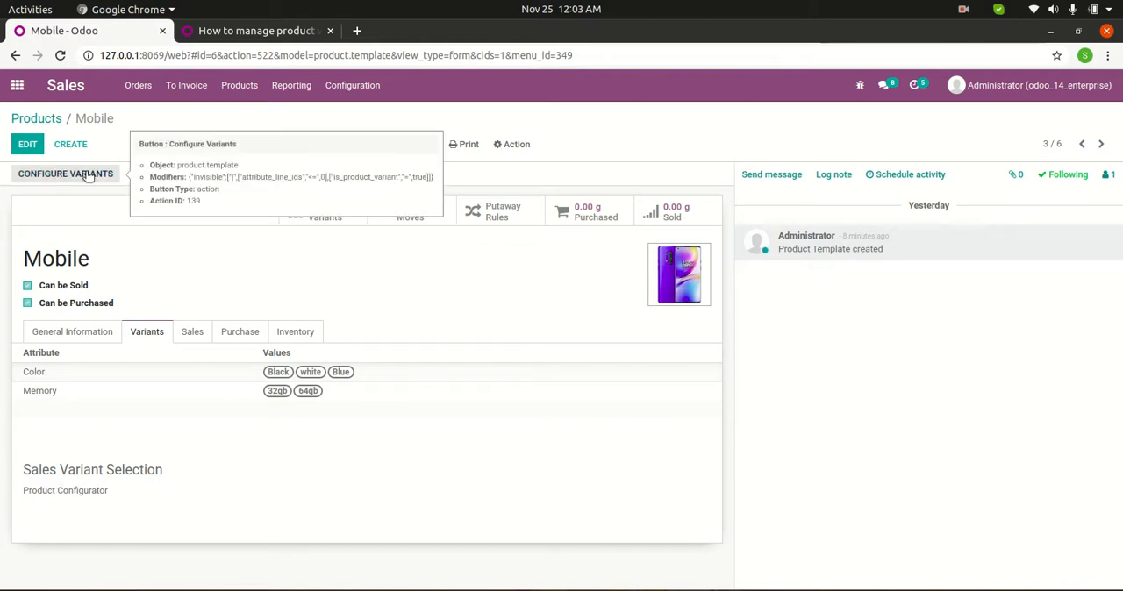
{"action": "left_click", "coordinate": [26, 144]}
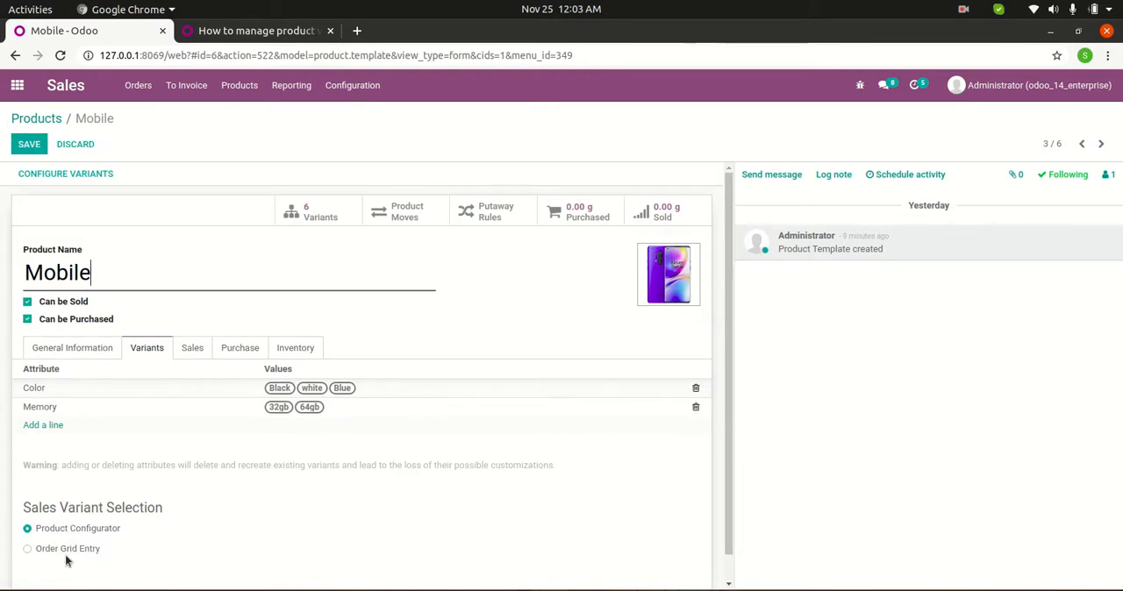
{"action": "left_click", "coordinate": [30, 143]}
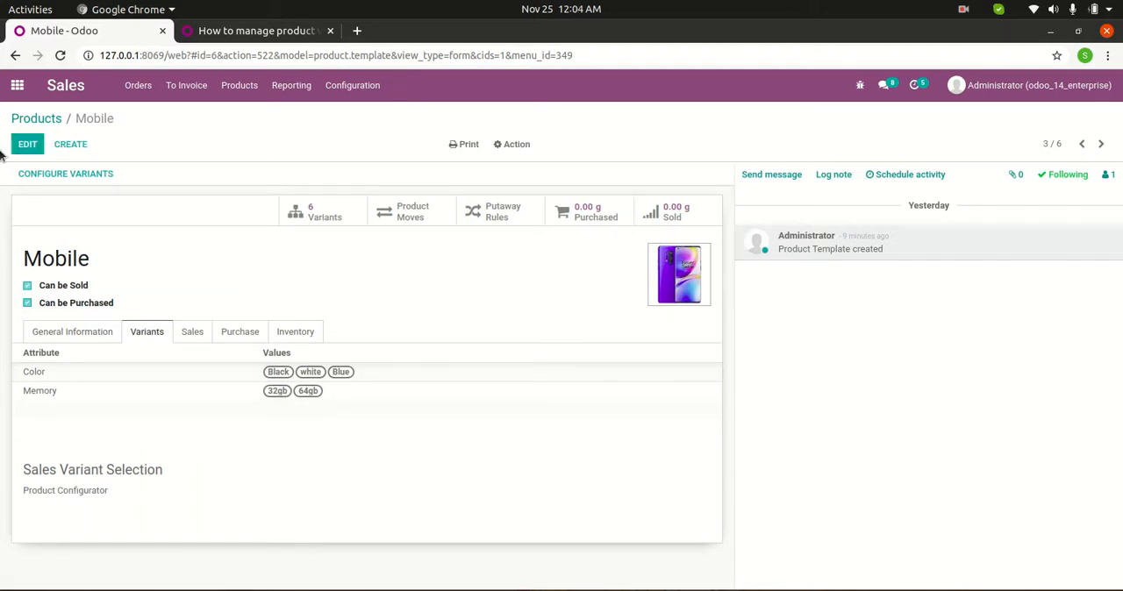
Create a new sales quotation and fill in the customer's name.
{"action": "left_click", "coordinate": [138, 93]}
{"action": "left_click", "coordinate": [138, 115]}
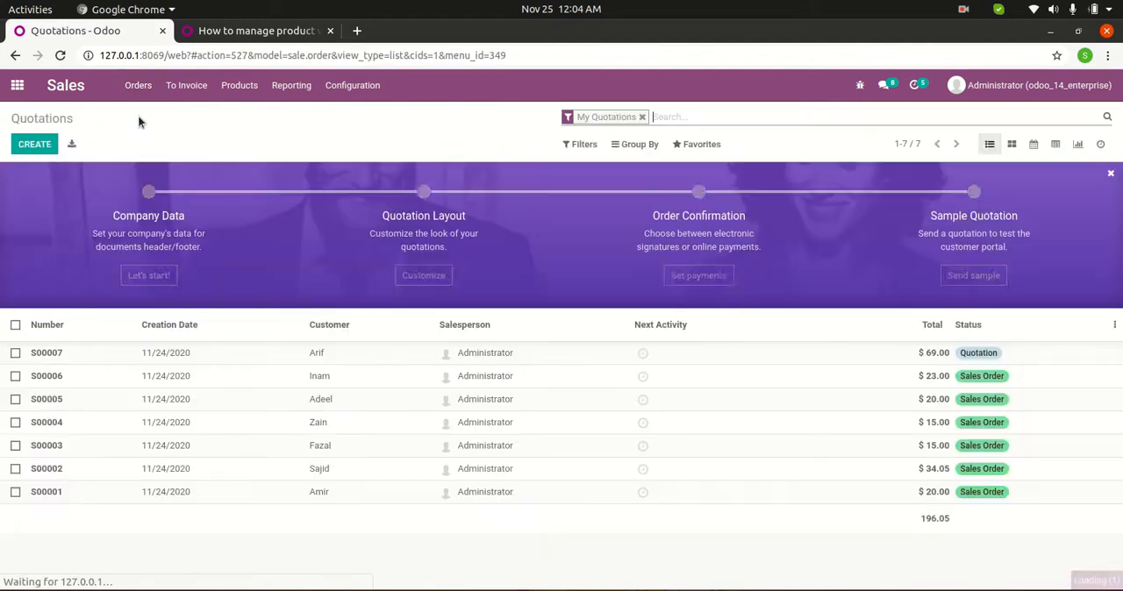
{"action": "left_click", "coordinate": [32, 146]}
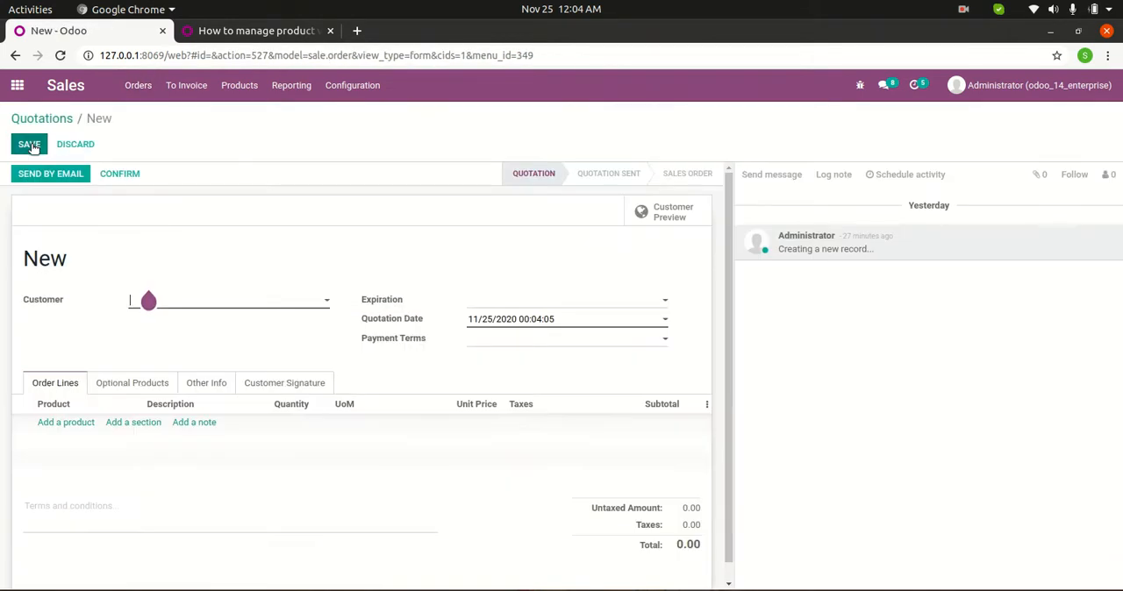
{"action": "left_click", "coordinate": [239, 301]}
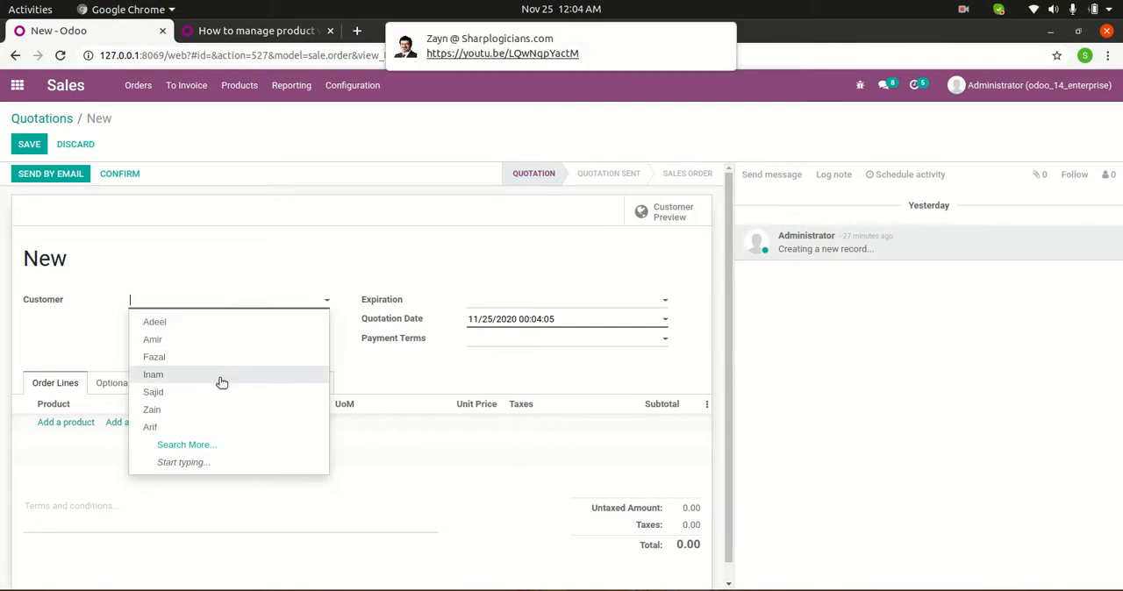
{"action": "left_click", "coordinate": [150, 427]}
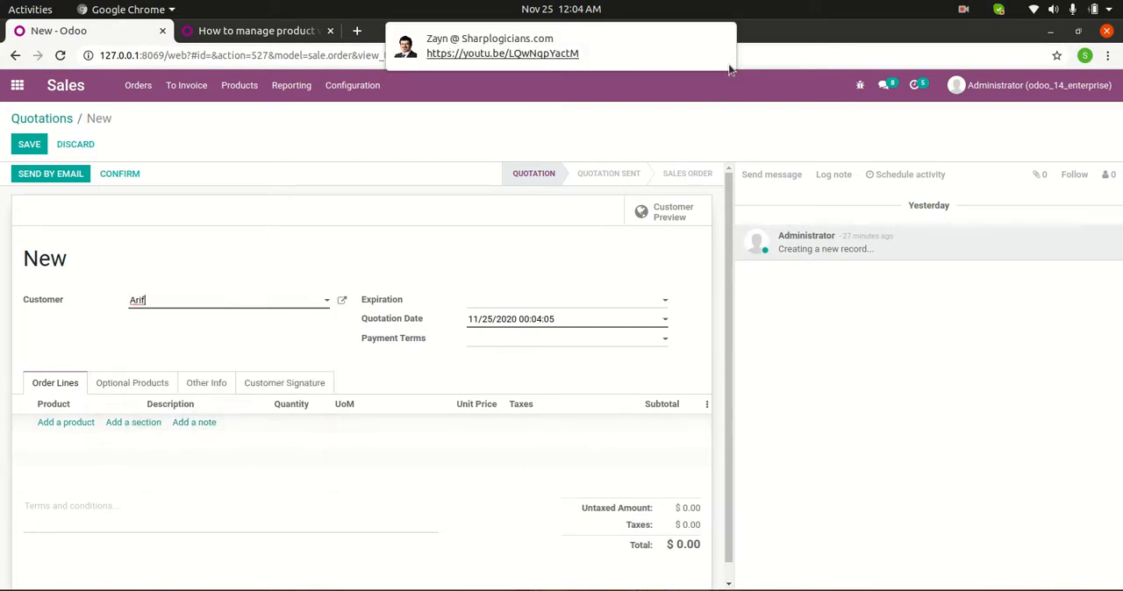
{"action": "left_click", "coordinate": [721, 41]}
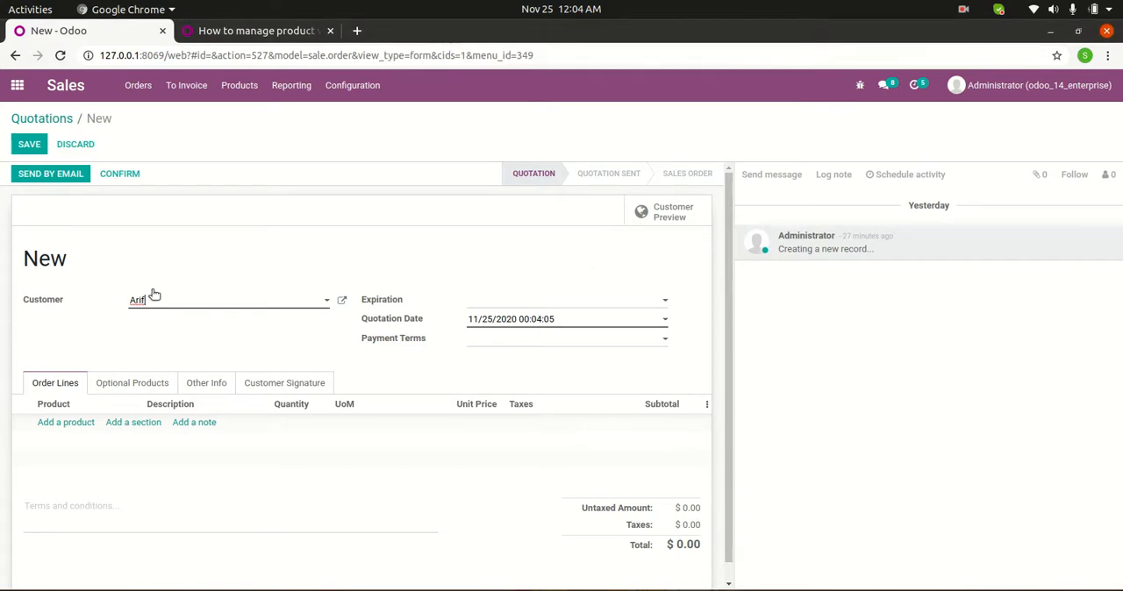
Set the quotation's expiration date to 11/26/2020 and its payment terms to Immediate Payment.
{"action": "left_click", "coordinate": [649, 309]}
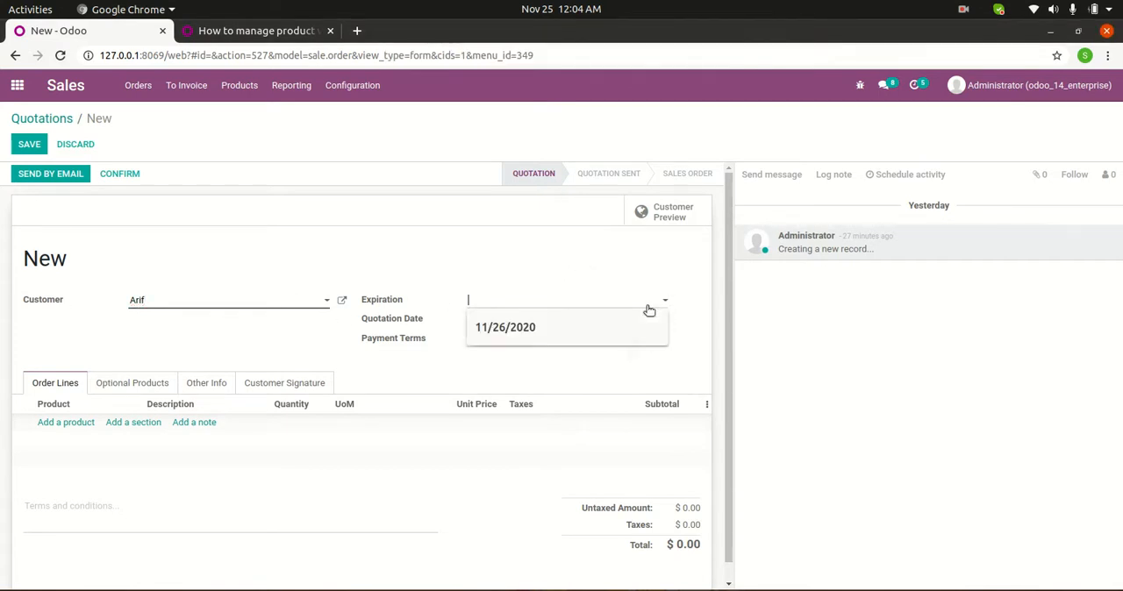
{"action": "left_click", "coordinate": [592, 423]}
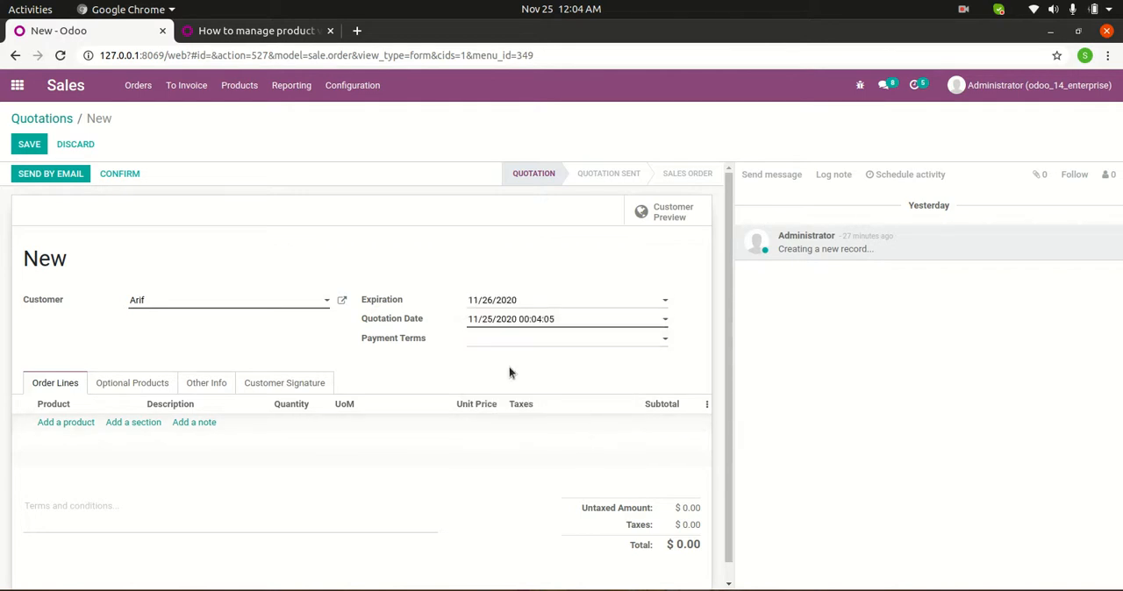
{"action": "left_click", "coordinate": [663, 344]}
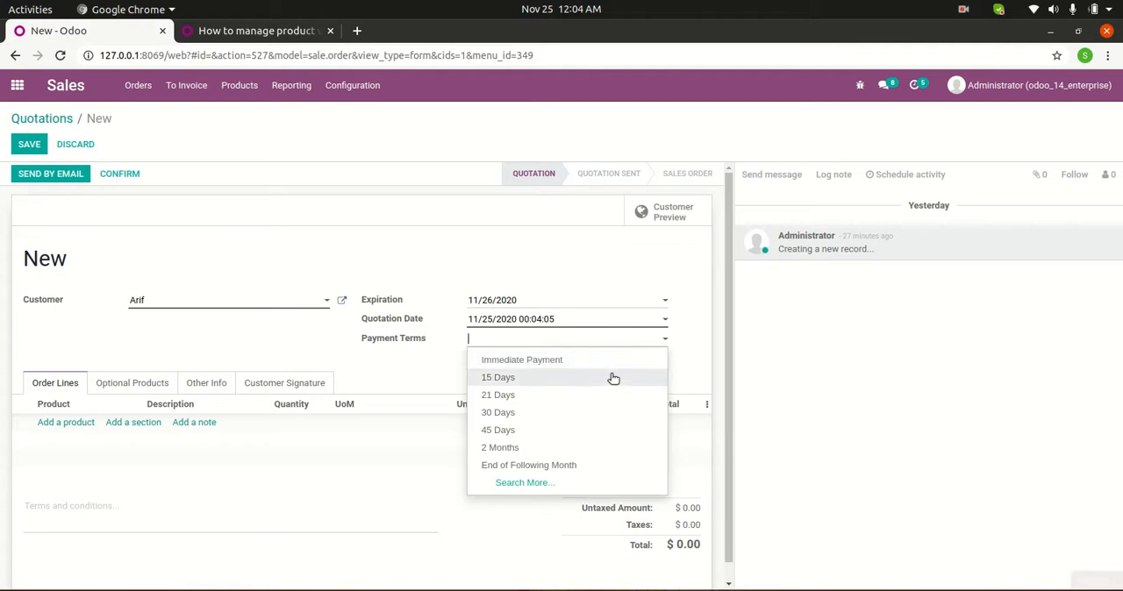
{"action": "left_click", "coordinate": [599, 360]}
Add the Mobile product to the order lines, configured in blue with 64gb memory and a quantity of 1.
{"action": "left_click", "coordinate": [56, 424]}
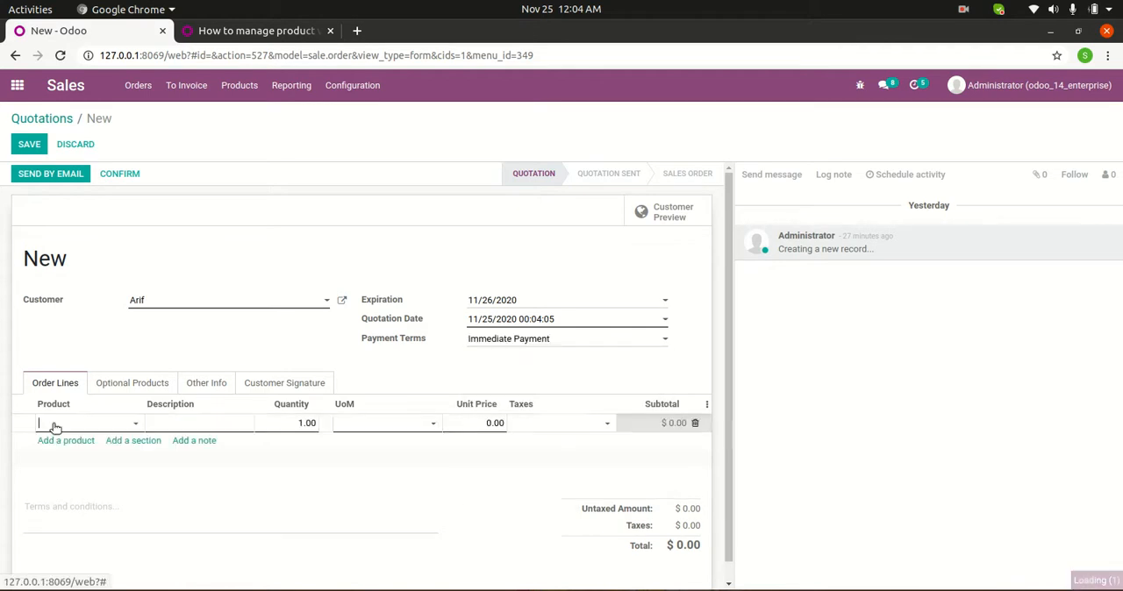
{"action": "left_click", "coordinate": [124, 429]}
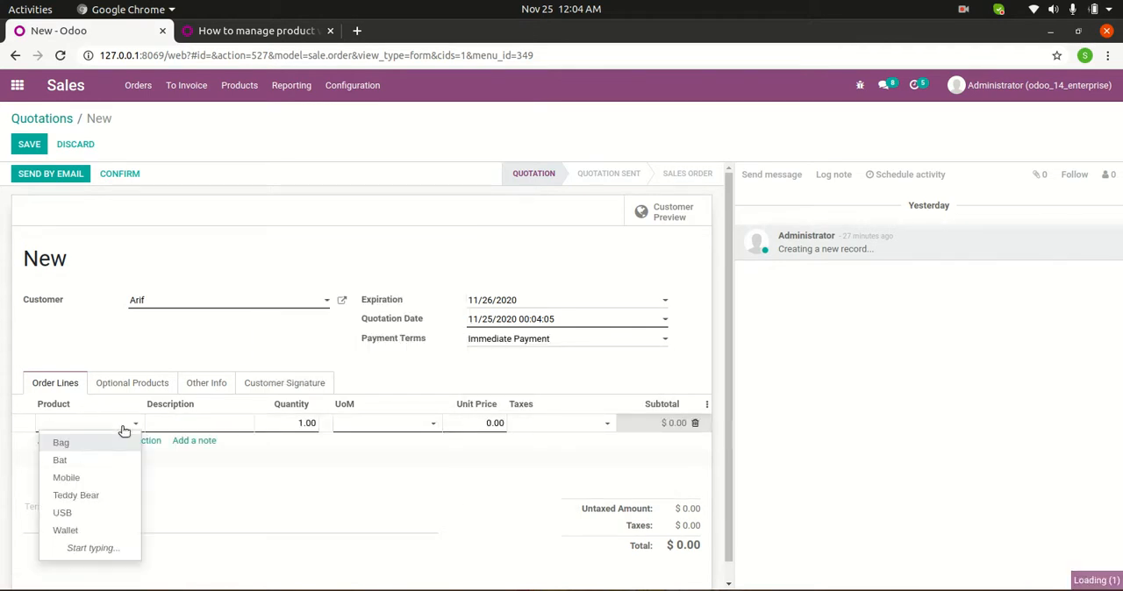
{"action": "left_click", "coordinate": [112, 480]}
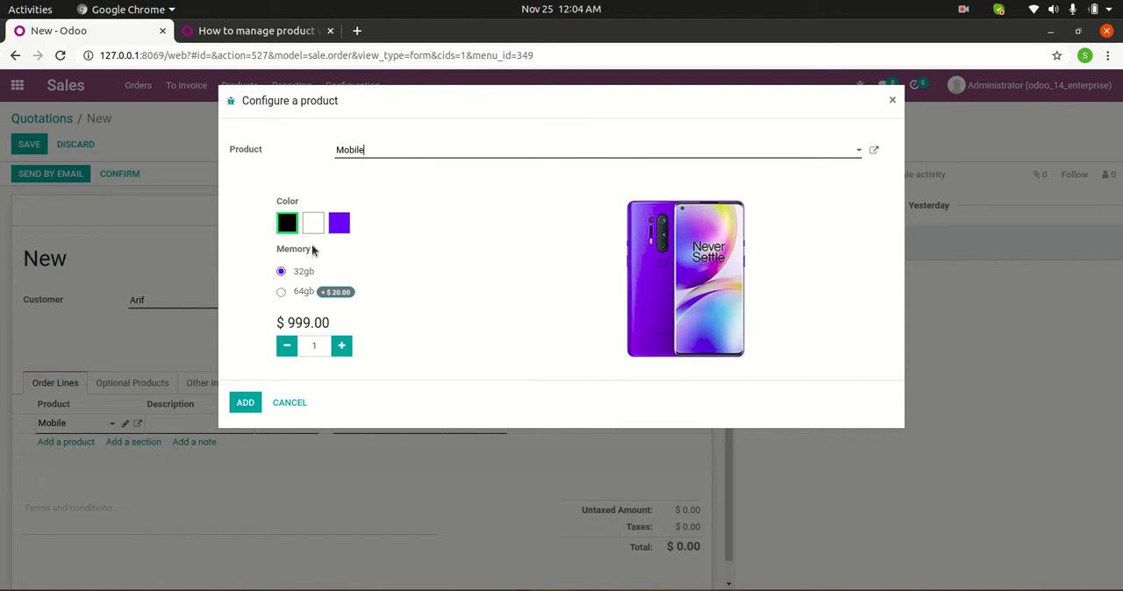
{"action": "left_click", "coordinate": [339, 231]}
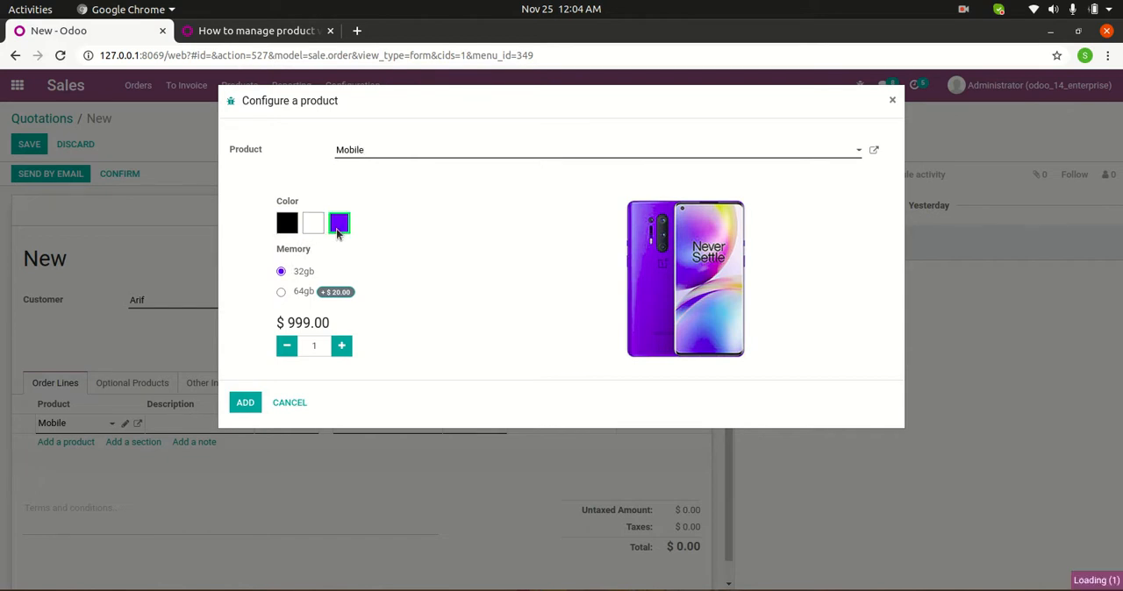
{"action": "left_click", "coordinate": [285, 230]}
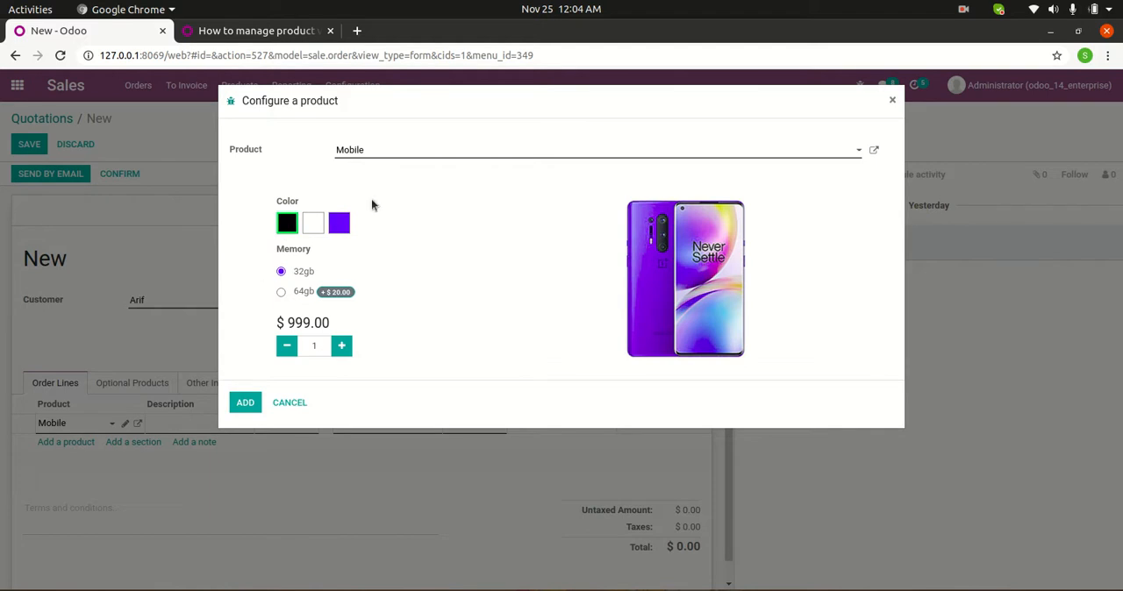
{"action": "left_click", "coordinate": [281, 294]}
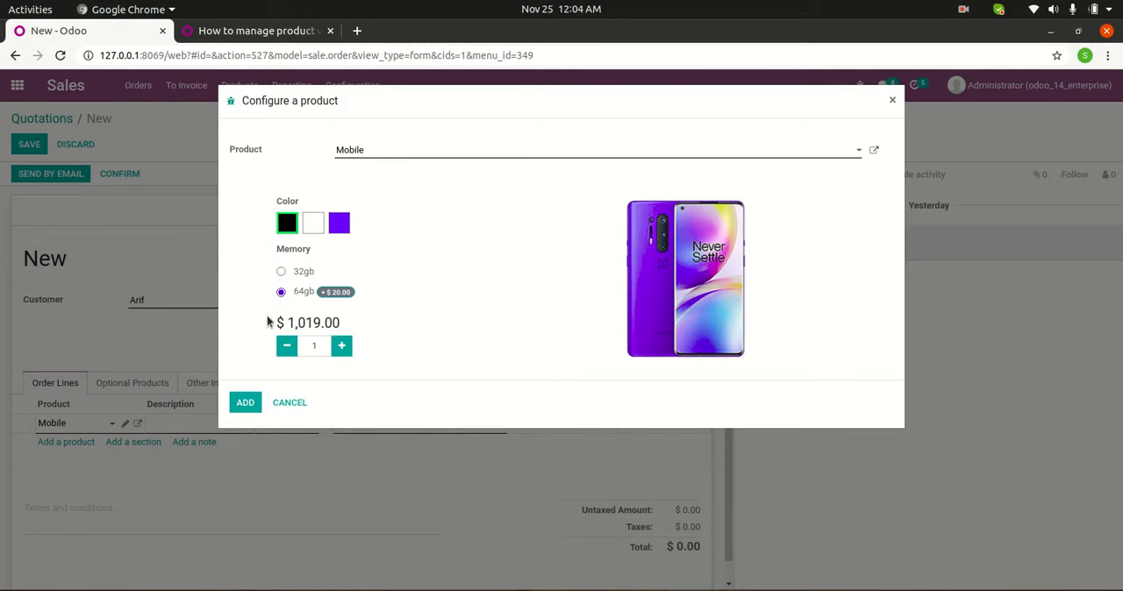
{"action": "left_click_drag", "start_coordinate": [283, 317], "coordinate": [354, 323]}
{"action": "left_click", "coordinate": [365, 323]}
{"action": "left_click", "coordinate": [340, 225]}
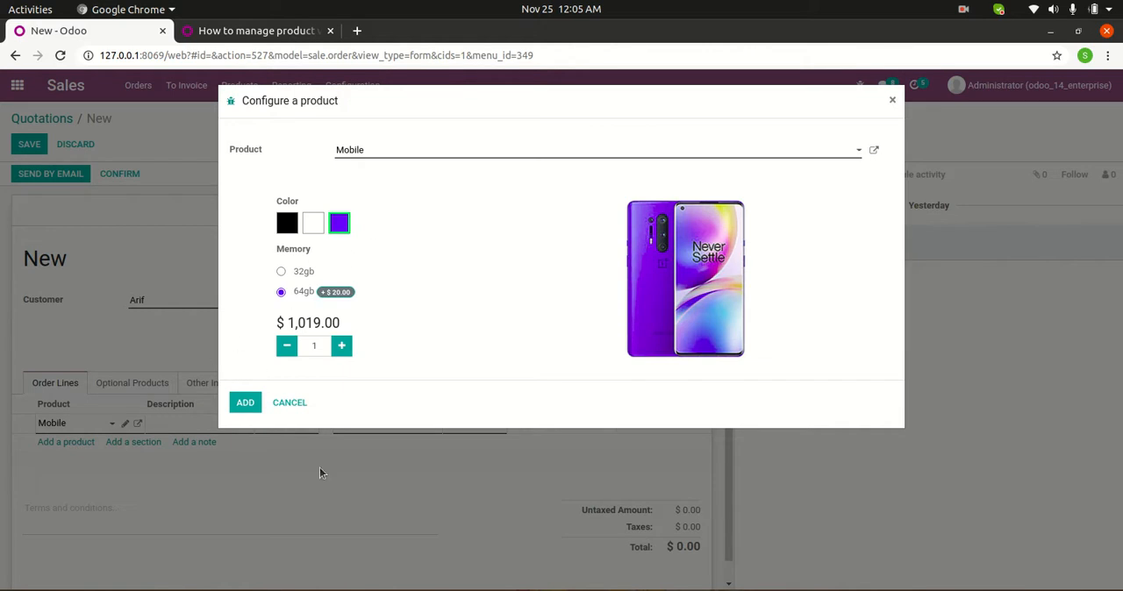
{"action": "left_click", "coordinate": [245, 403]}
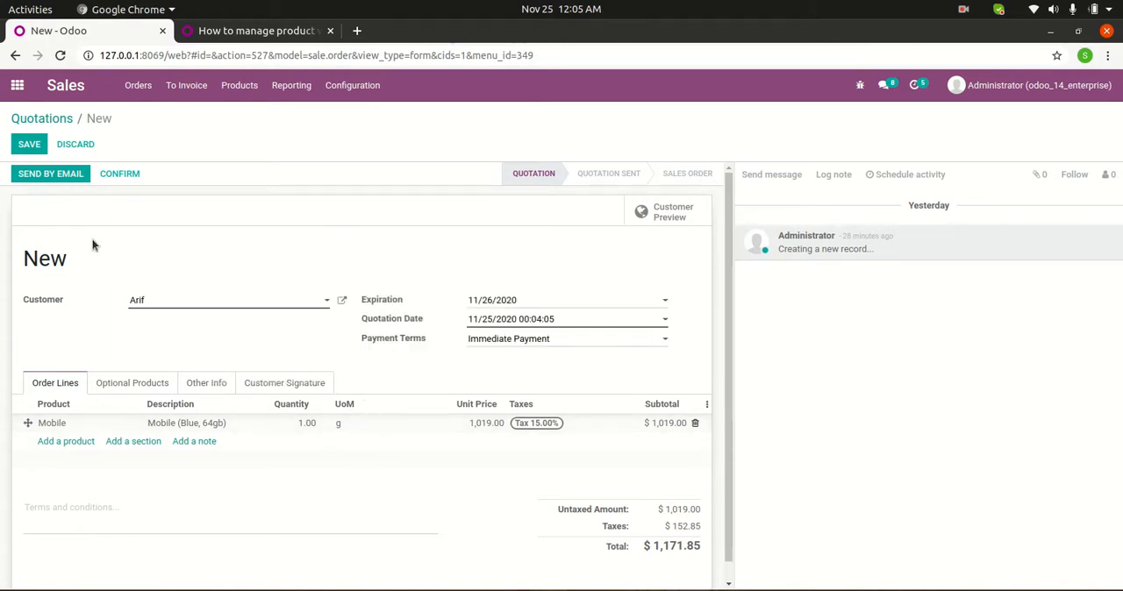
Save and confirm the quotation, and validate its delivery as an immediate transfer of all quantities.
{"action": "left_click", "coordinate": [21, 149]}
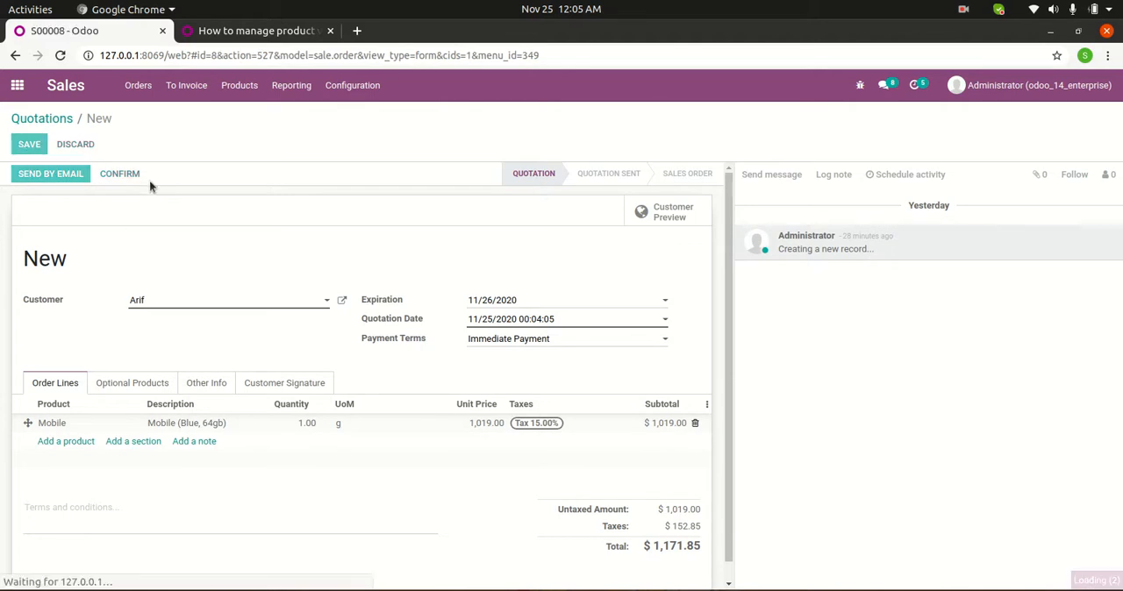
{"action": "left_click", "coordinate": [122, 176]}
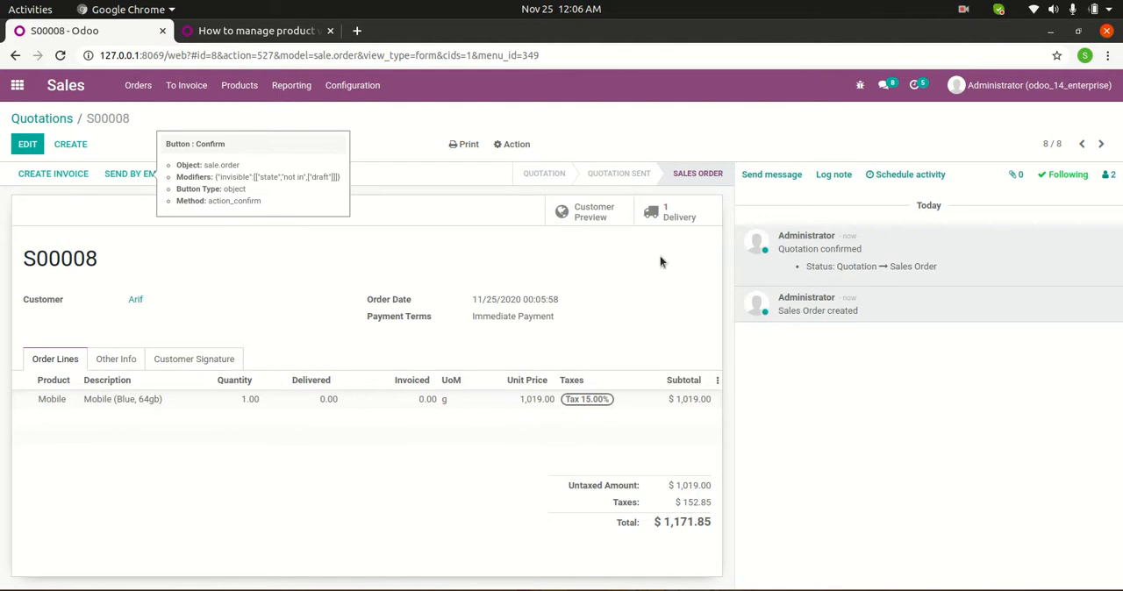
{"action": "left_click", "coordinate": [692, 213]}
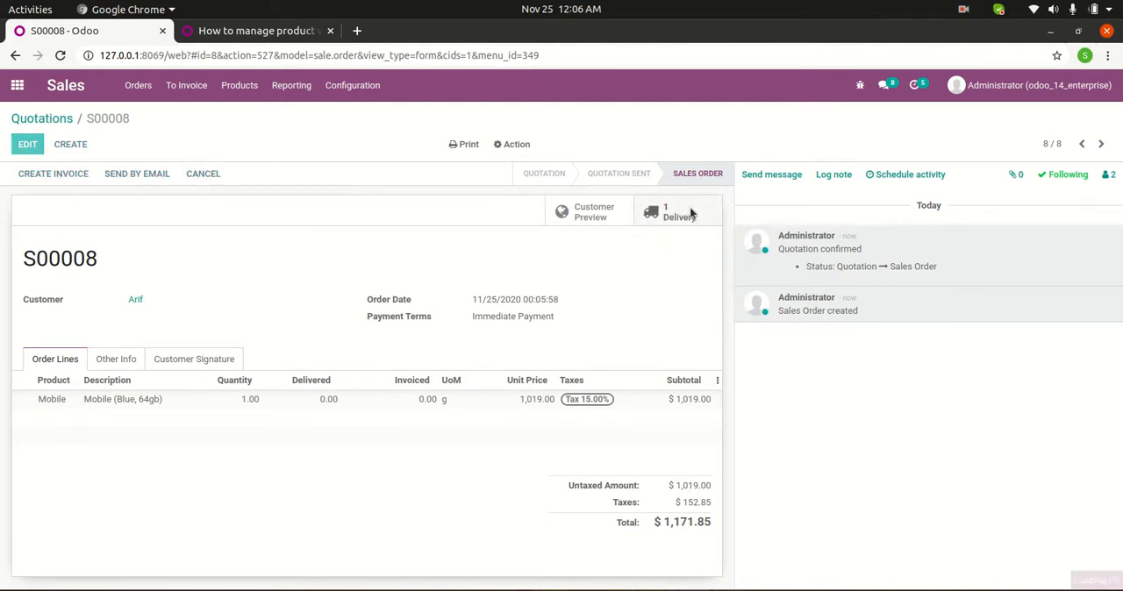
{"action": "left_click", "coordinate": [41, 174]}
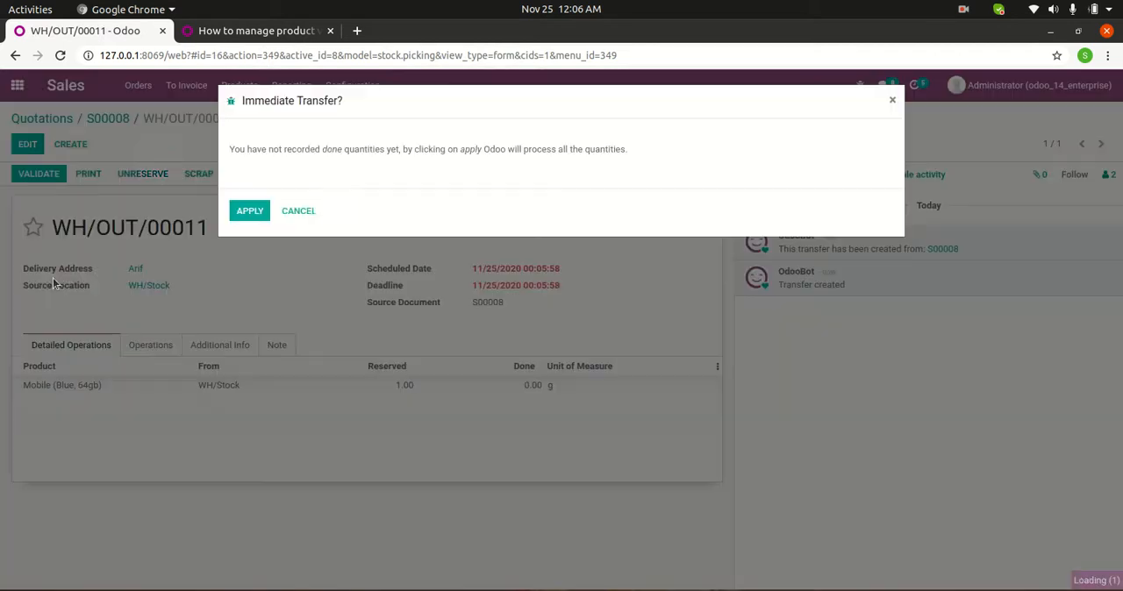
{"action": "left_click", "coordinate": [237, 215]}
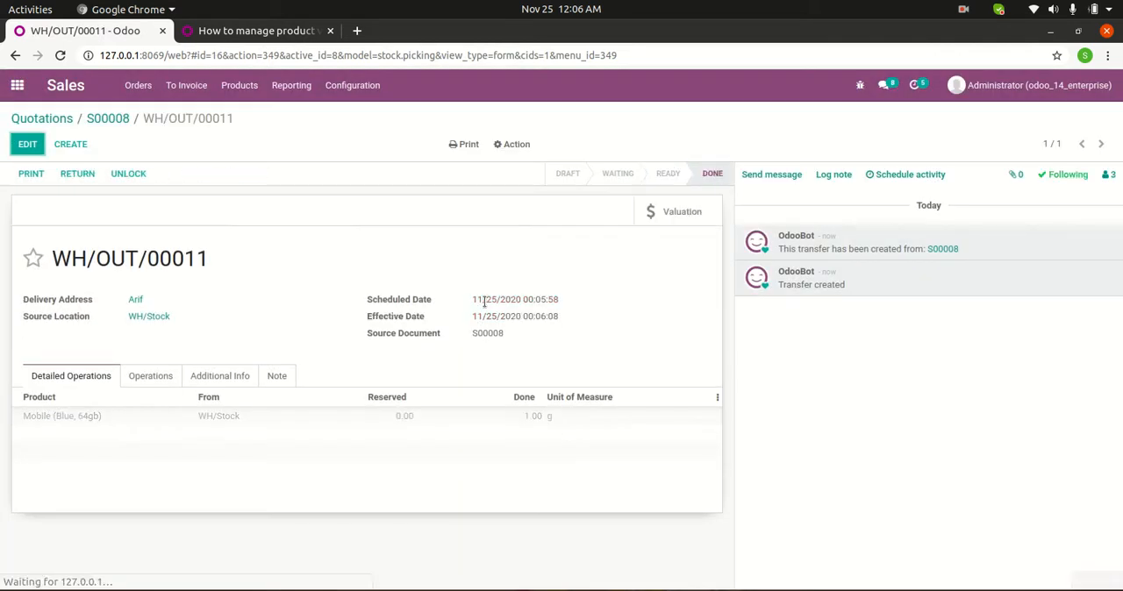
Create a regular invoice from the sales order for the delivered Mobile and confirm it.
{"action": "left_click", "coordinate": [113, 122]}
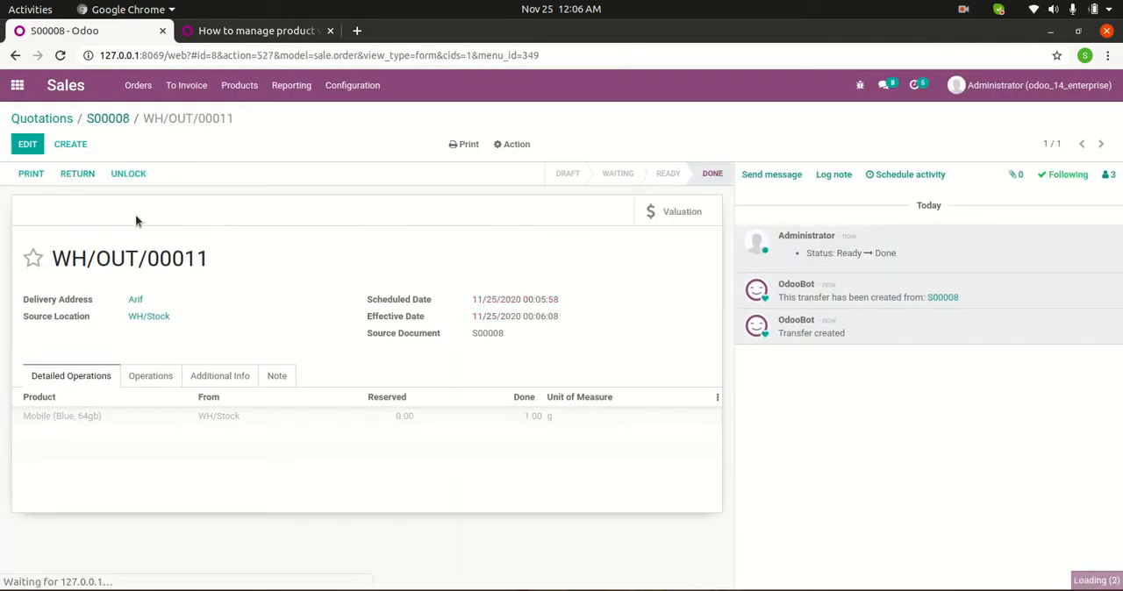
{"action": "left_click", "coordinate": [50, 174]}
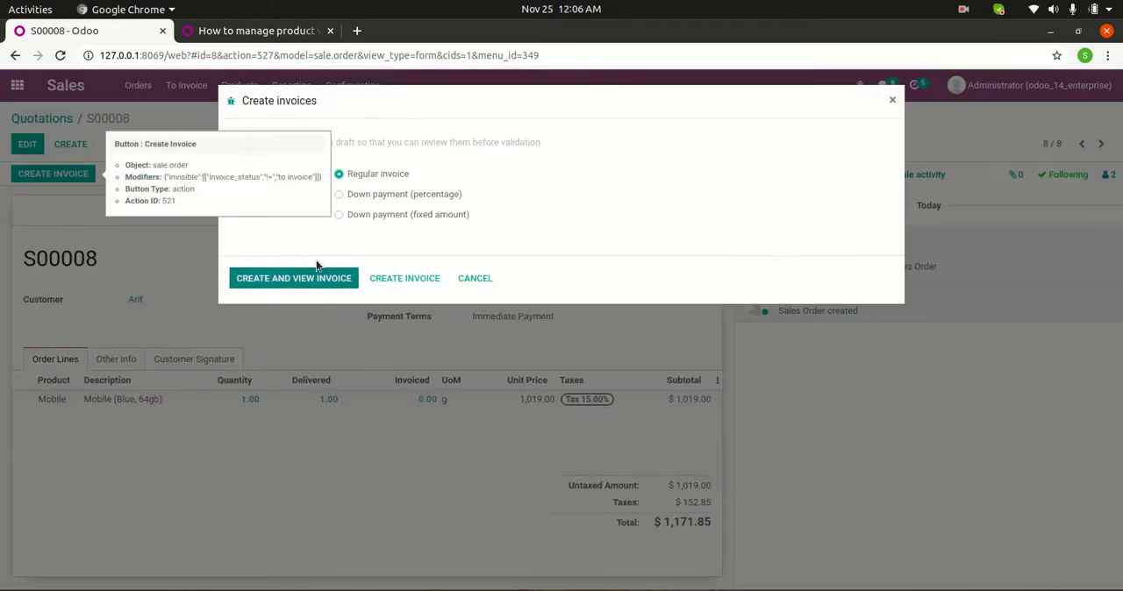
{"action": "left_click", "coordinate": [386, 278]}
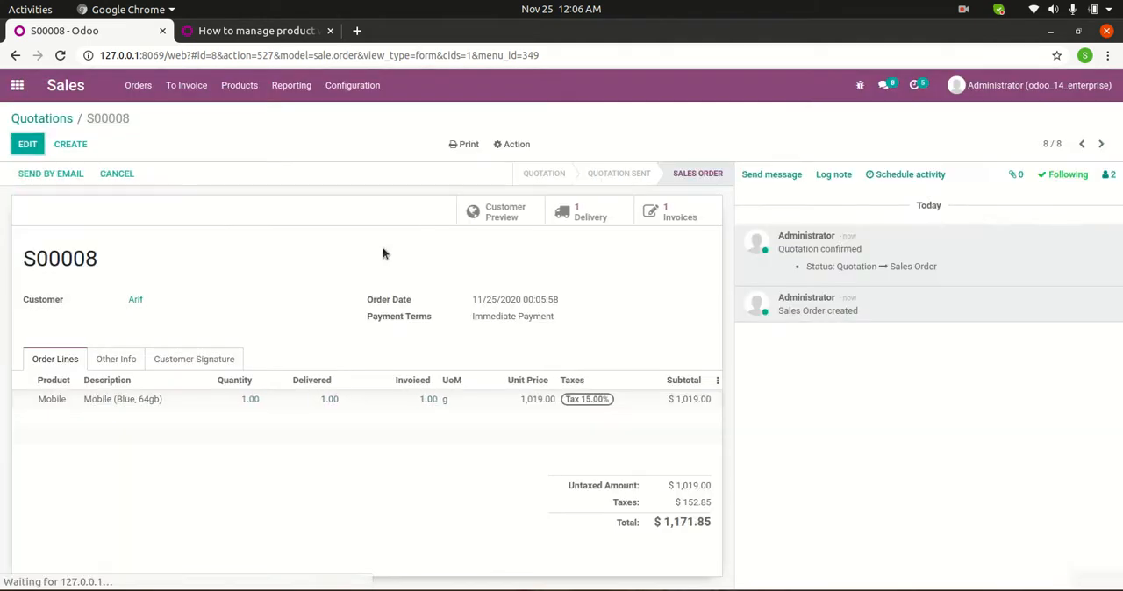
{"action": "left_click", "coordinate": [671, 212]}
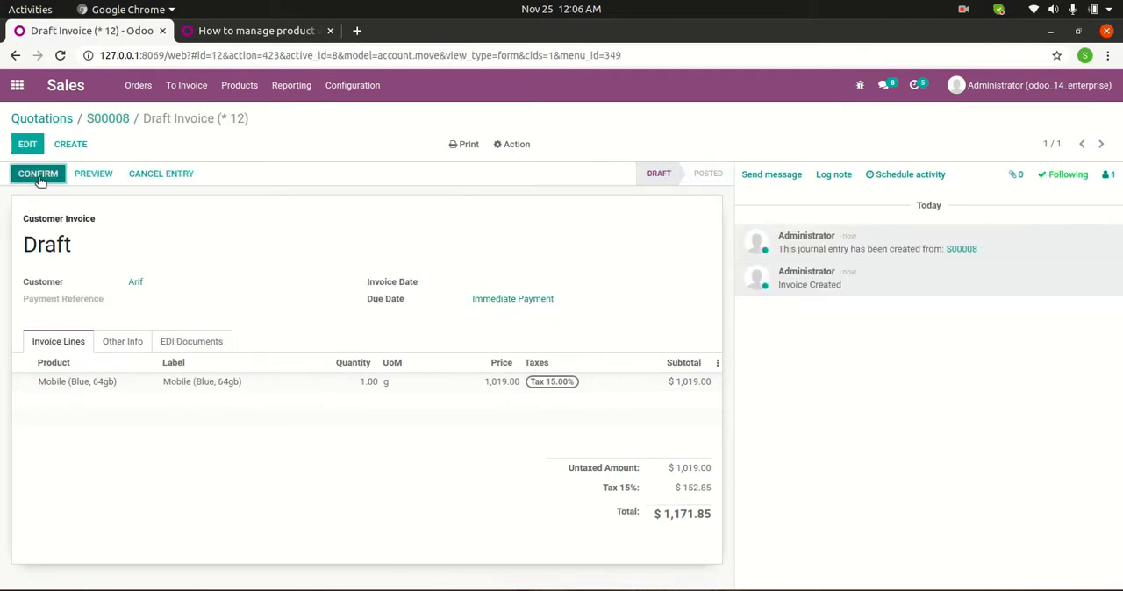
{"action": "left_click", "coordinate": [38, 178]}
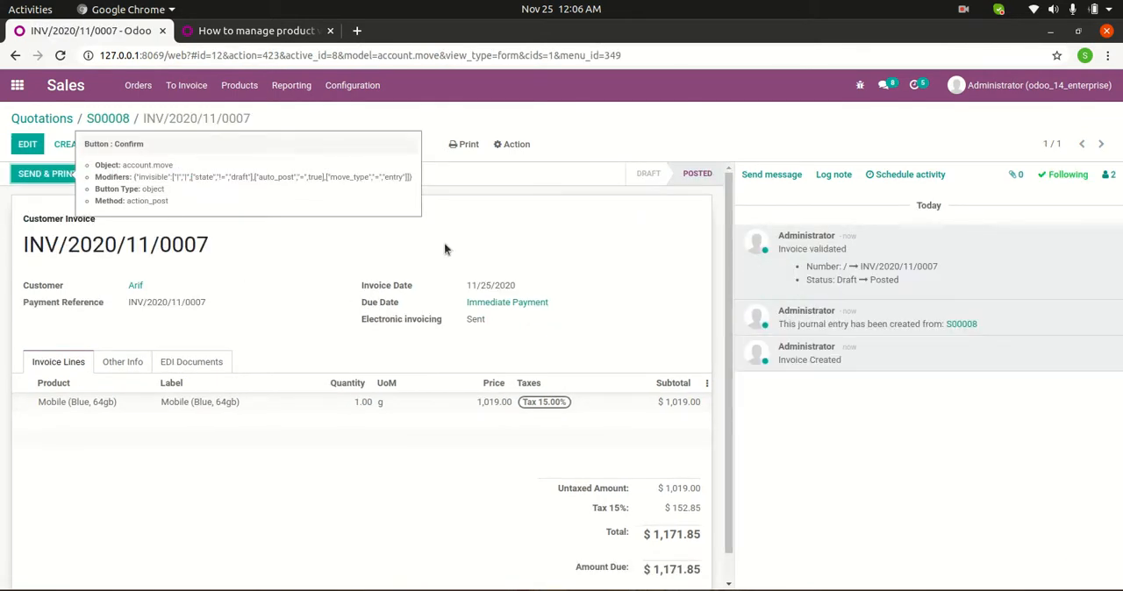
Open the newly posted Mobile invoice from the Invoicing app's invoice list to review its lines and amounts.
{"action": "left_click", "coordinate": [17, 85]}
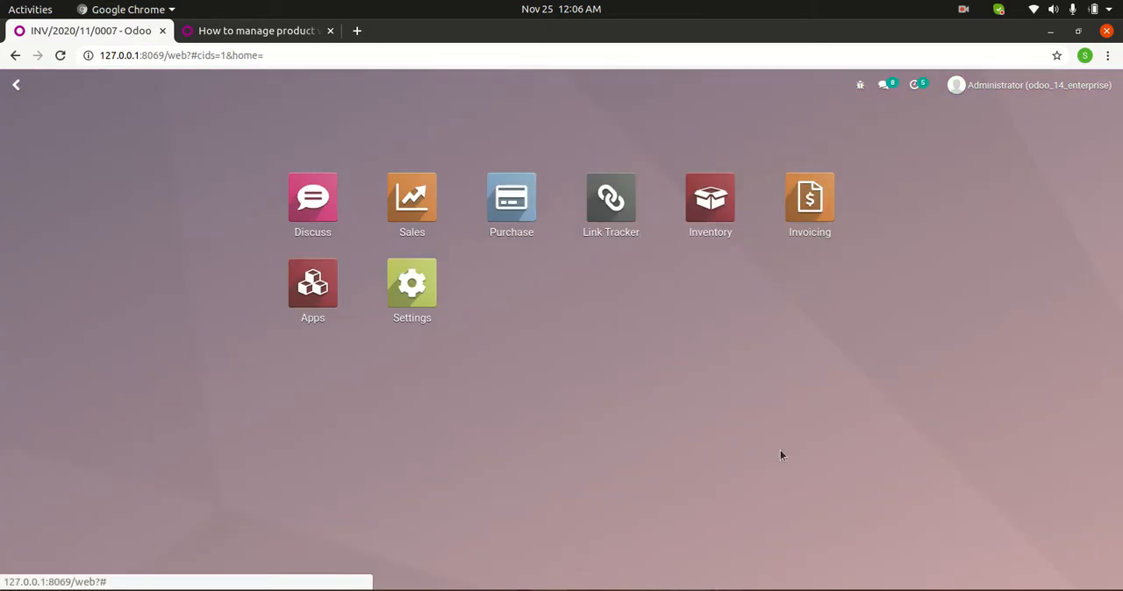
{"action": "left_click", "coordinate": [807, 206]}
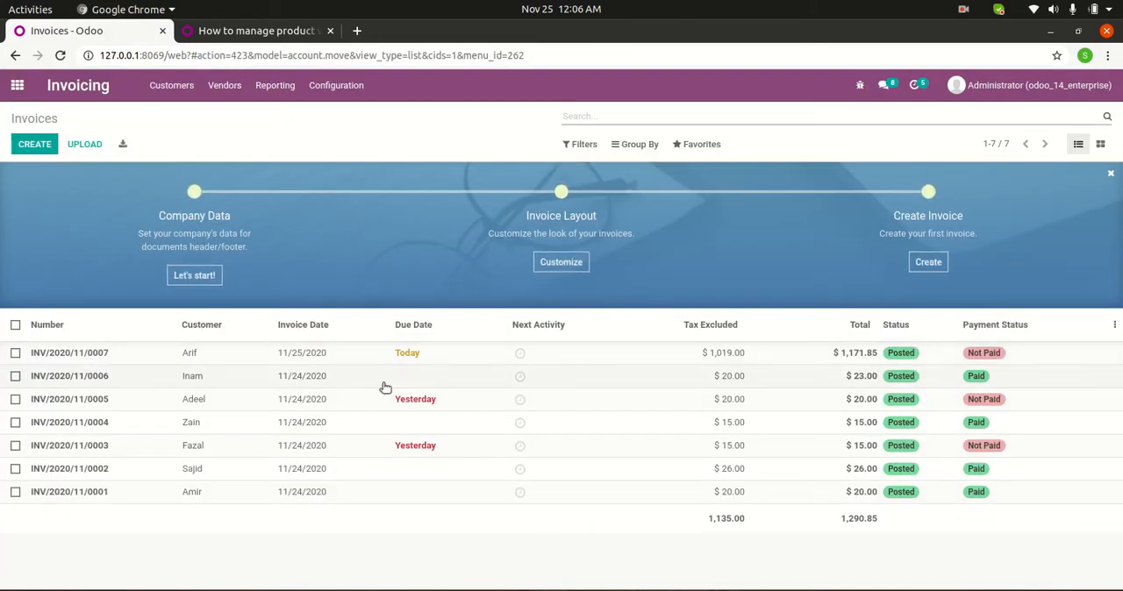
{"action": "left_click", "coordinate": [472, 363]}
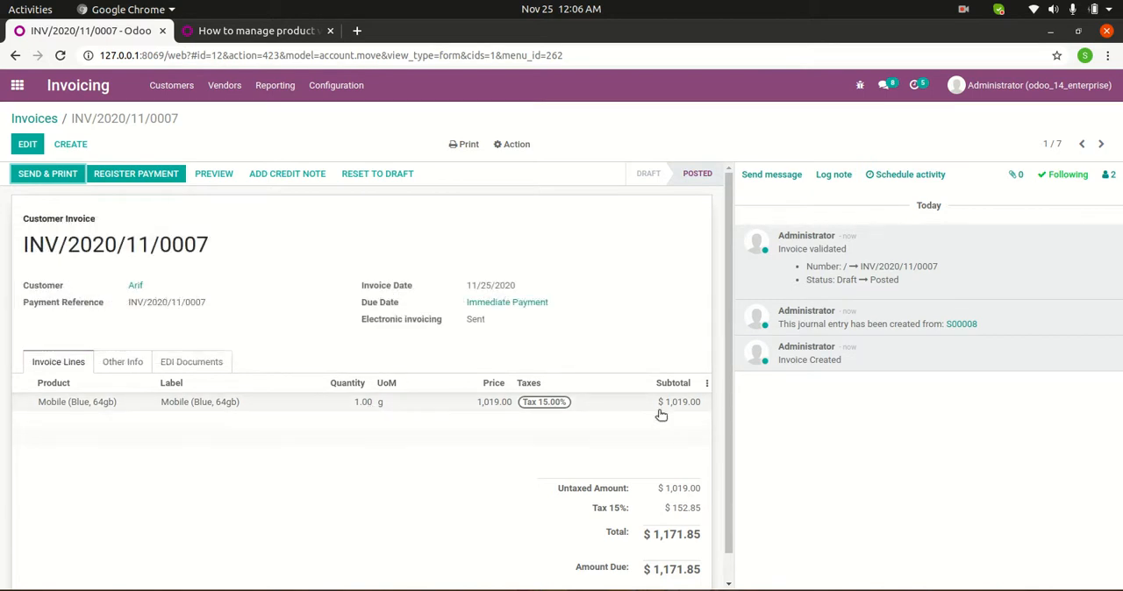
Register the full payment of the Mobile invoice through the Cash journal.
{"action": "left_click", "coordinate": [136, 175]}
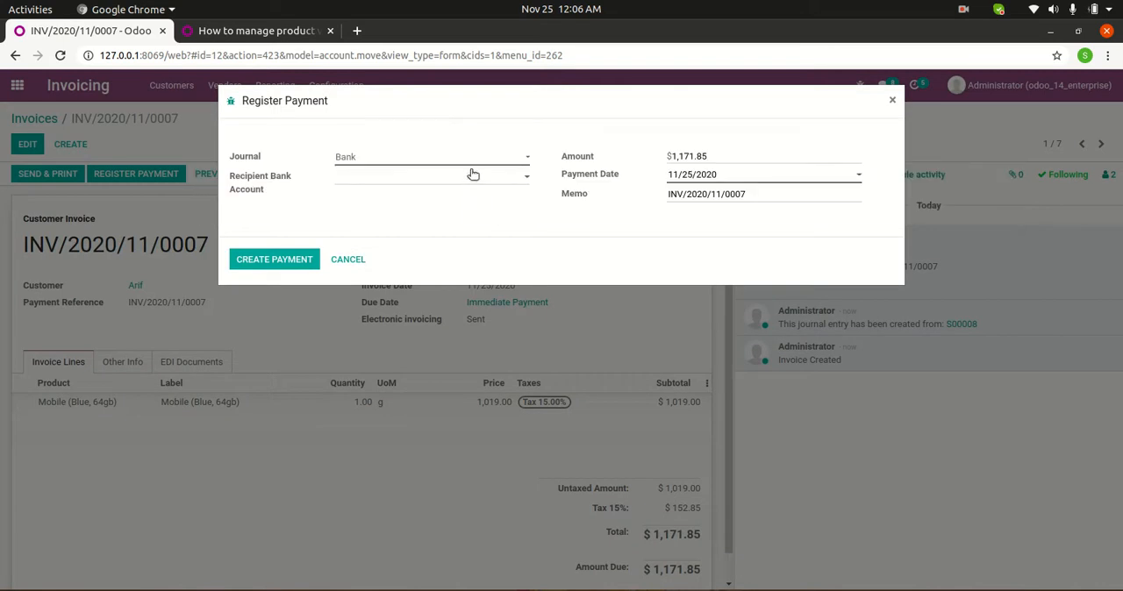
{"action": "left_click", "coordinate": [474, 160]}
{"action": "left_click", "coordinate": [448, 187]}
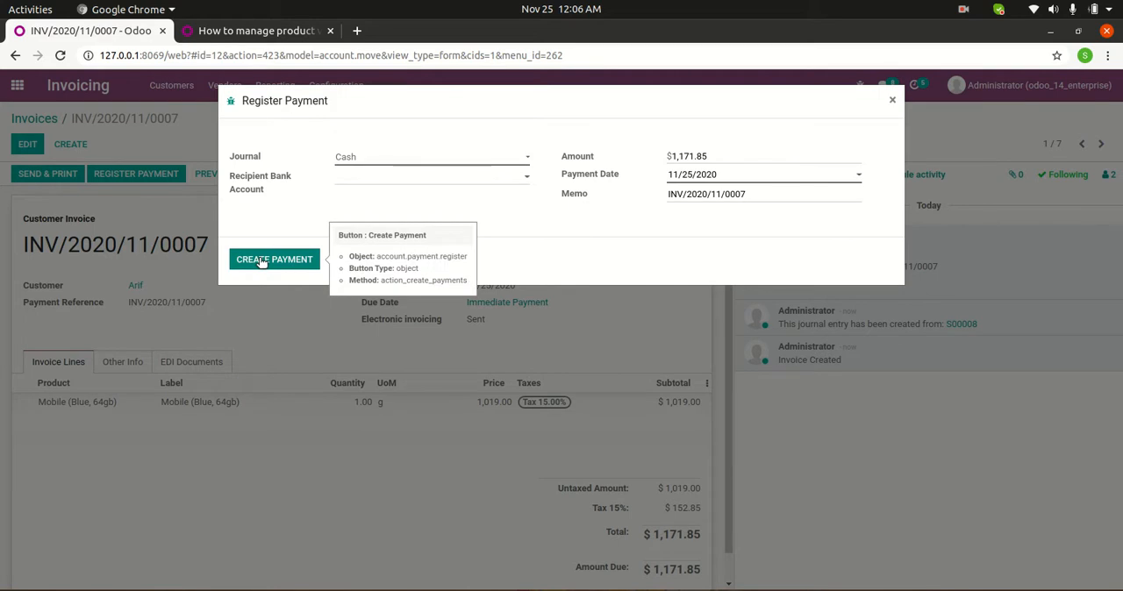
{"action": "left_click", "coordinate": [261, 261]}
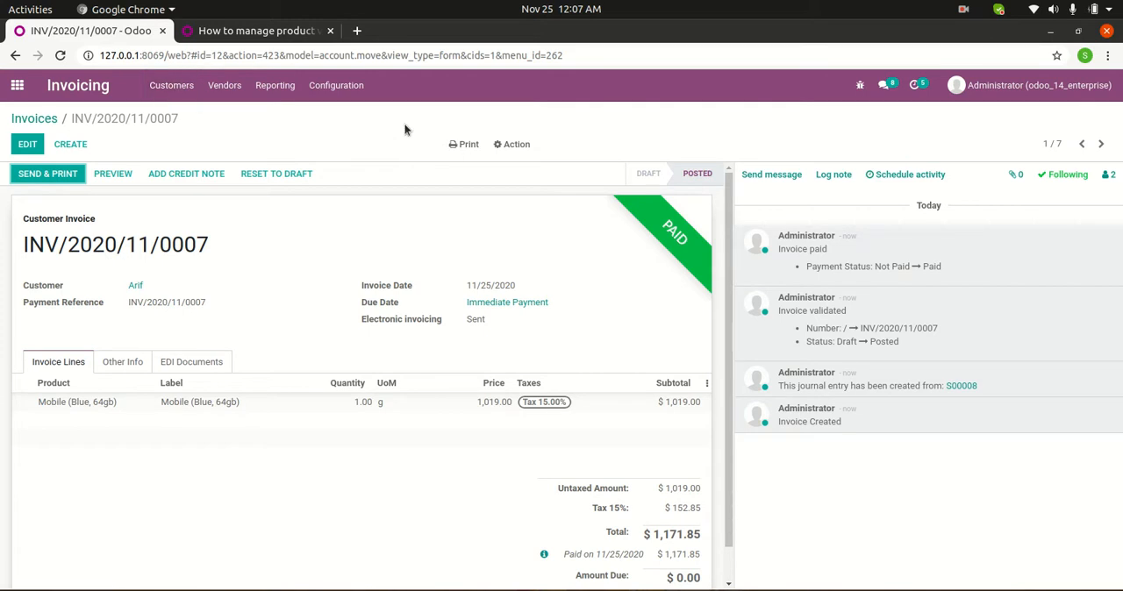
Go to the quotations list of the Sales app and look over the available configuration entries.
{"action": "left_click", "coordinate": [17, 85]}
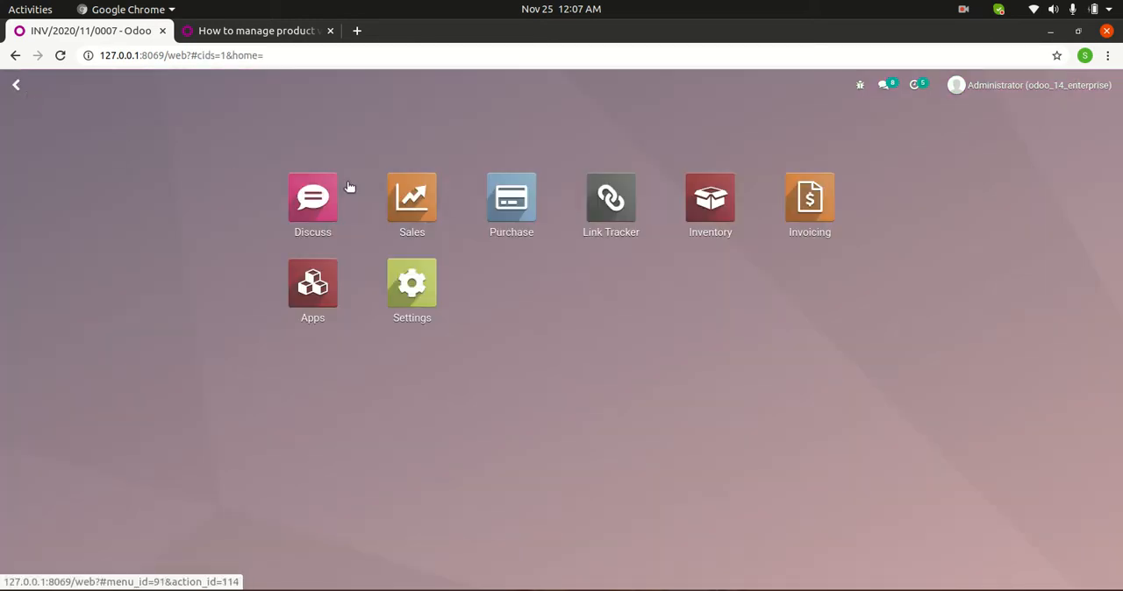
{"action": "left_click", "coordinate": [400, 198]}
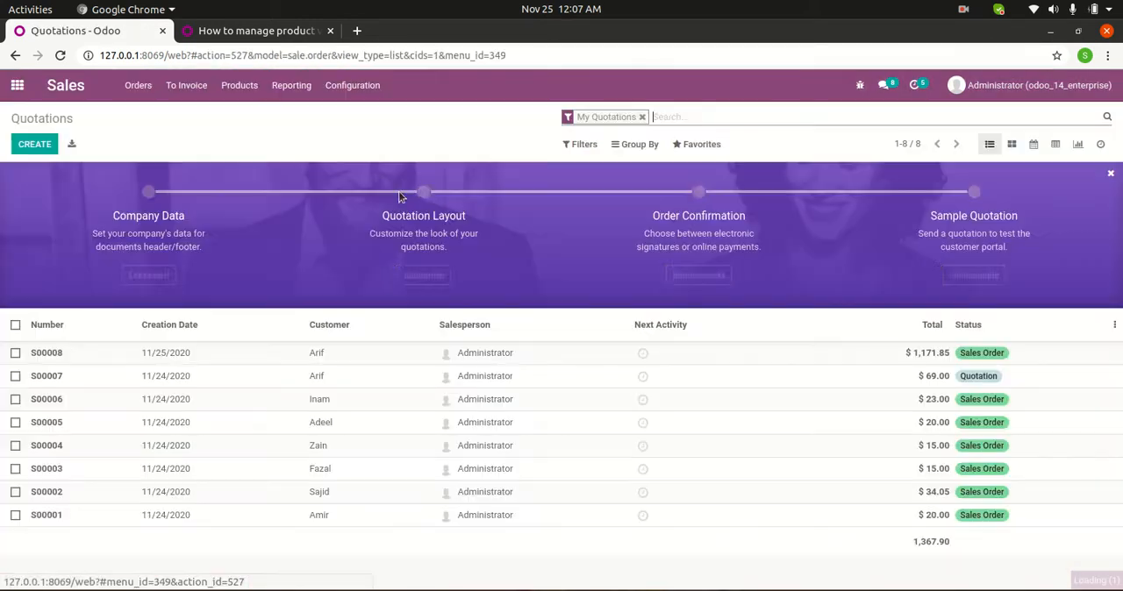
{"action": "left_click", "coordinate": [339, 91]}
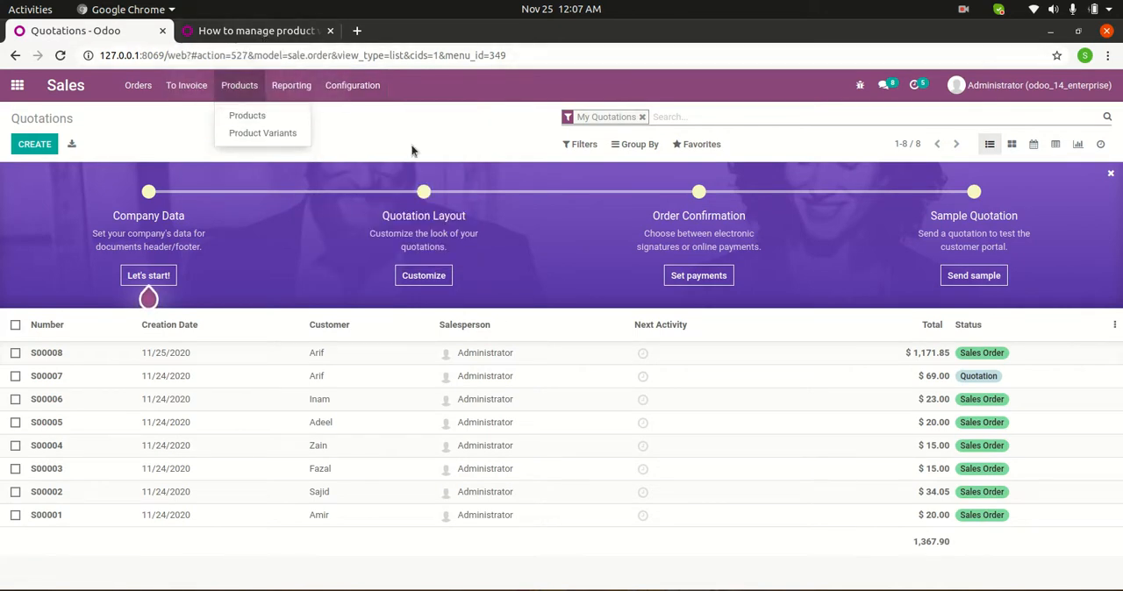
{"action": "left_click", "coordinate": [244, 35]}
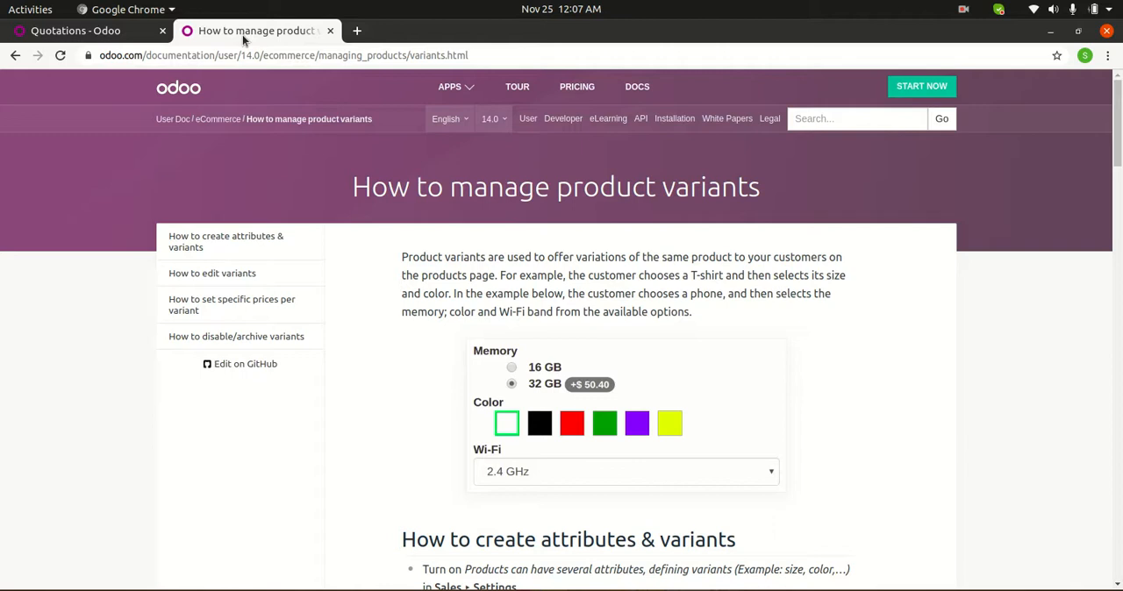
{"action": "left_click", "coordinate": [87, 37]}
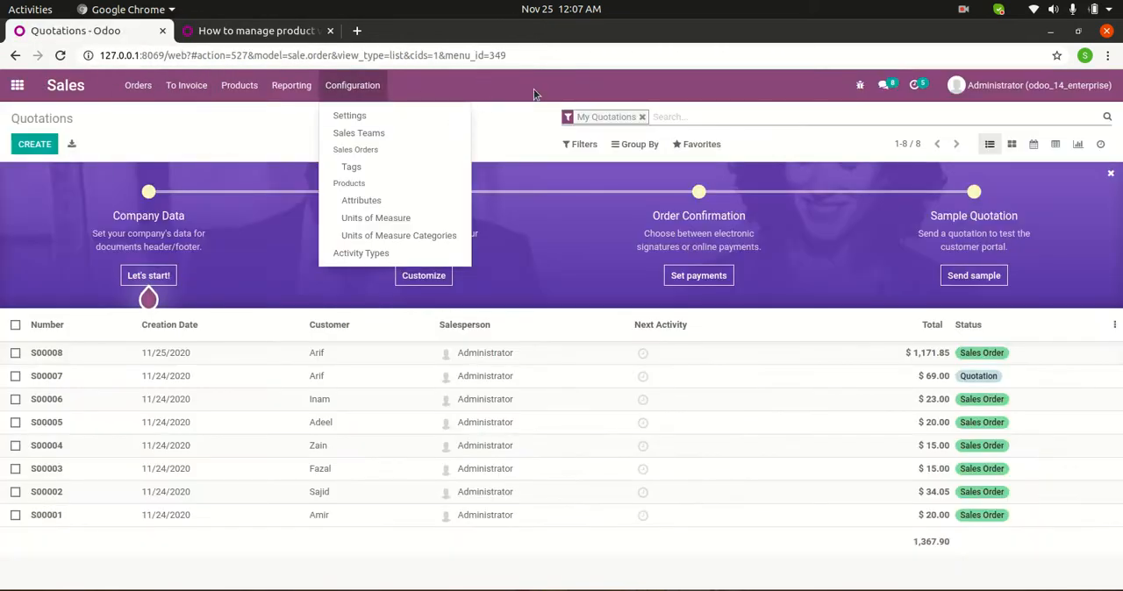
{"action": "left_click", "coordinate": [508, 81]}
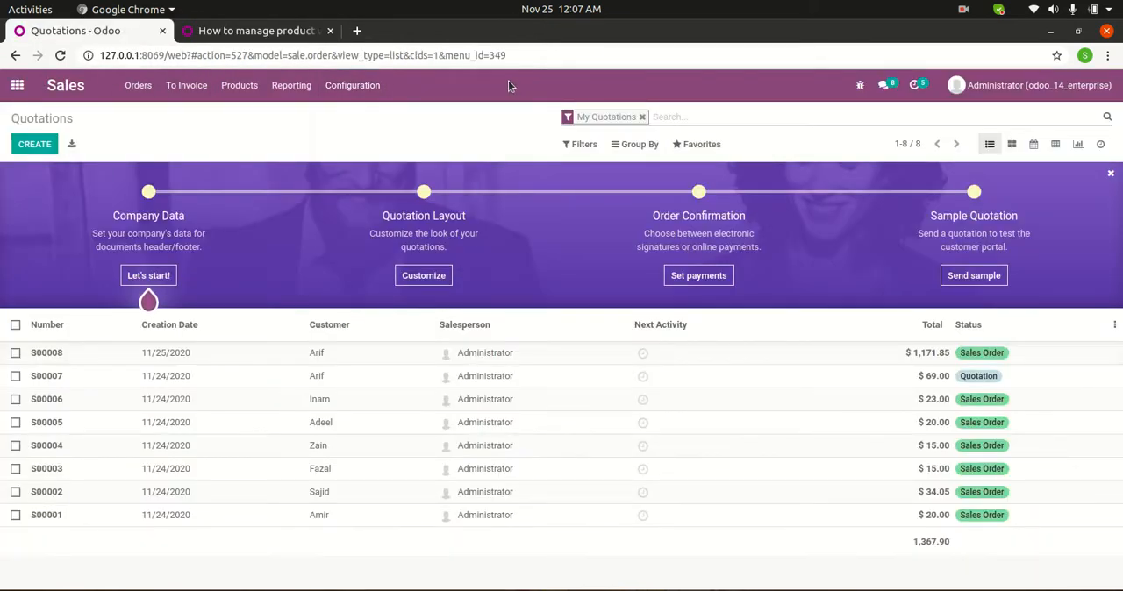
Examine the Odoo 14.0 documentation on managing product variants, including how to edit variants and set specific prices per variant.
{"action": "left_click", "coordinate": [221, 32]}
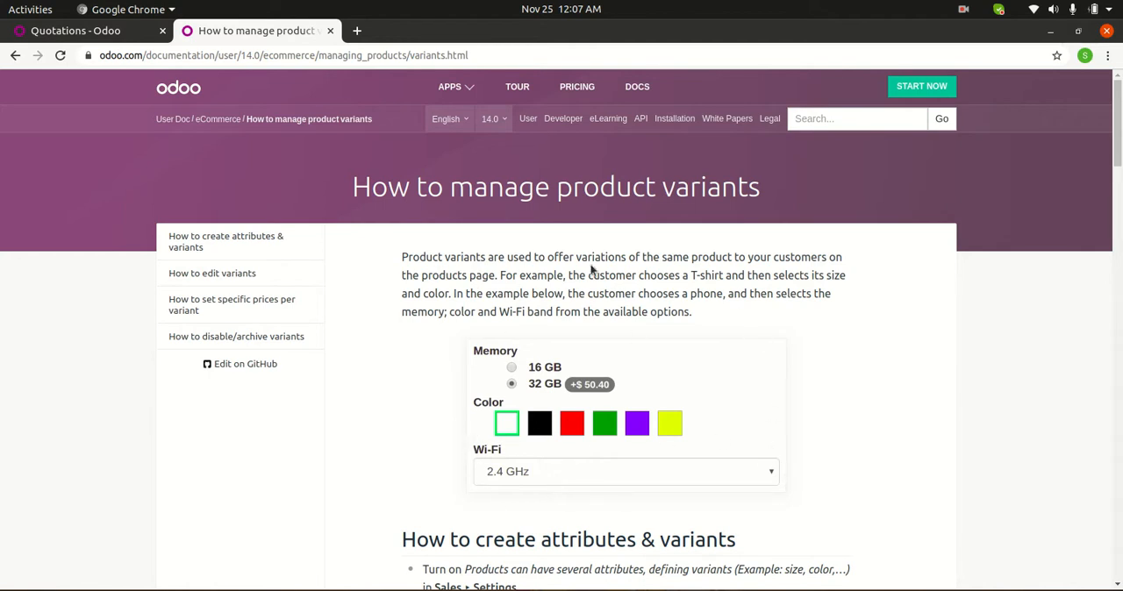
{"action": "left_click", "coordinate": [505, 120]}
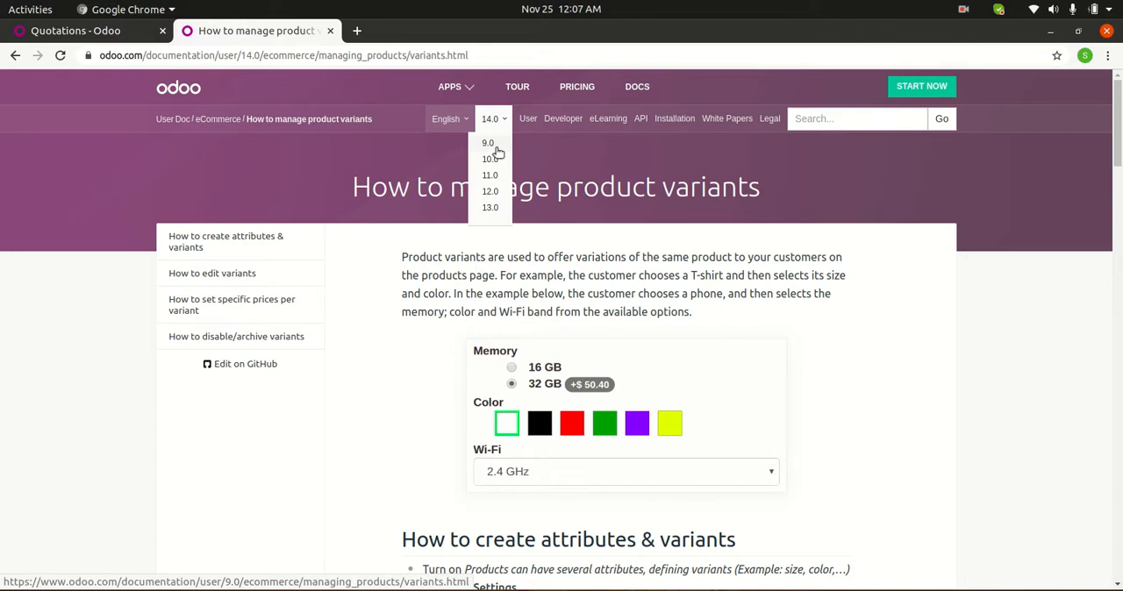
{"action": "scroll", "coordinate": [497, 175], "scroll_direction": "down", "scroll_amount": 4}
{"action": "scroll", "coordinate": [506, 206], "scroll_direction": "up", "scroll_amount": 4}
{"action": "left_click", "coordinate": [568, 171]}
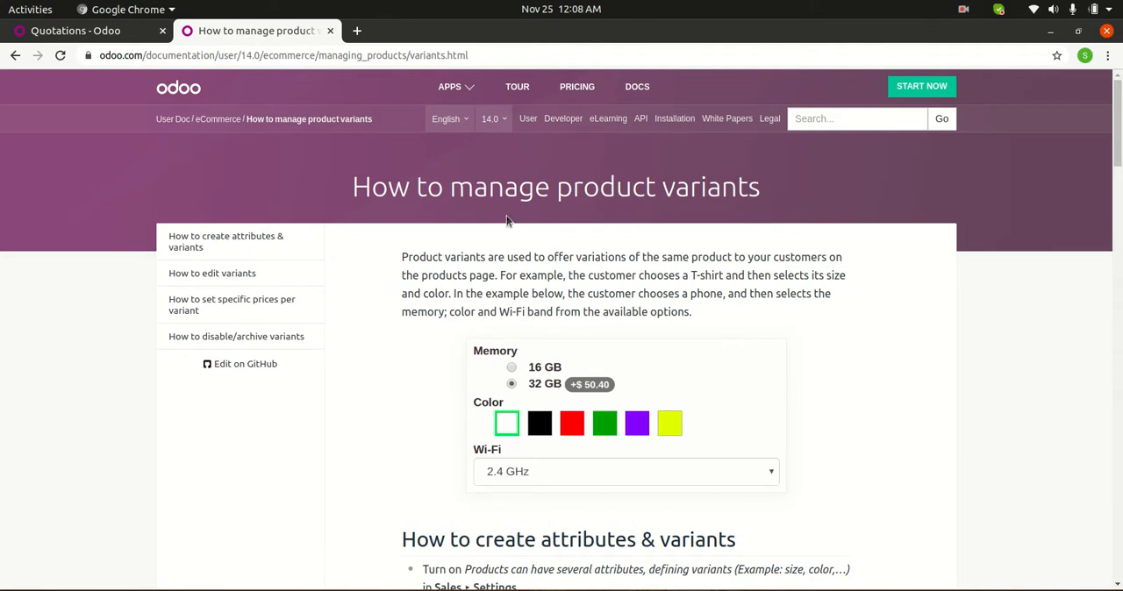
{"action": "left_click", "coordinate": [240, 280]}
{"action": "scroll", "coordinate": [605, 325], "scroll_direction": "down", "scroll_amount": 5}
{"action": "scroll", "coordinate": [595, 347], "scroll_direction": "down", "scroll_amount": 3}
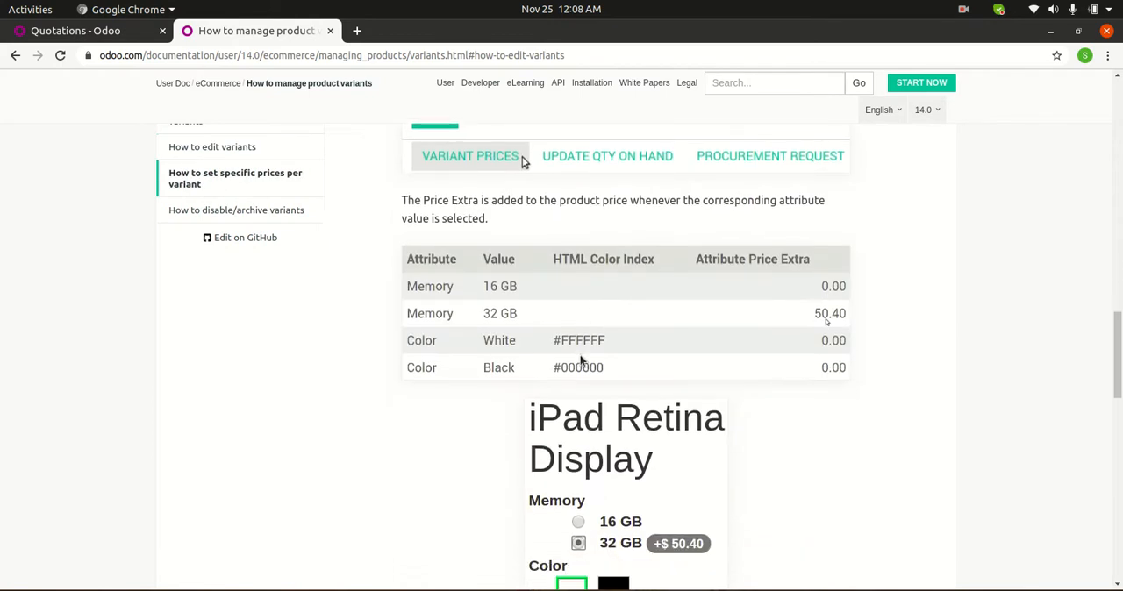
{"action": "scroll", "coordinate": [505, 391], "scroll_direction": "up", "scroll_amount": 8}
{"action": "scroll", "coordinate": [274, 386], "scroll_direction": "up", "scroll_amount": 4}
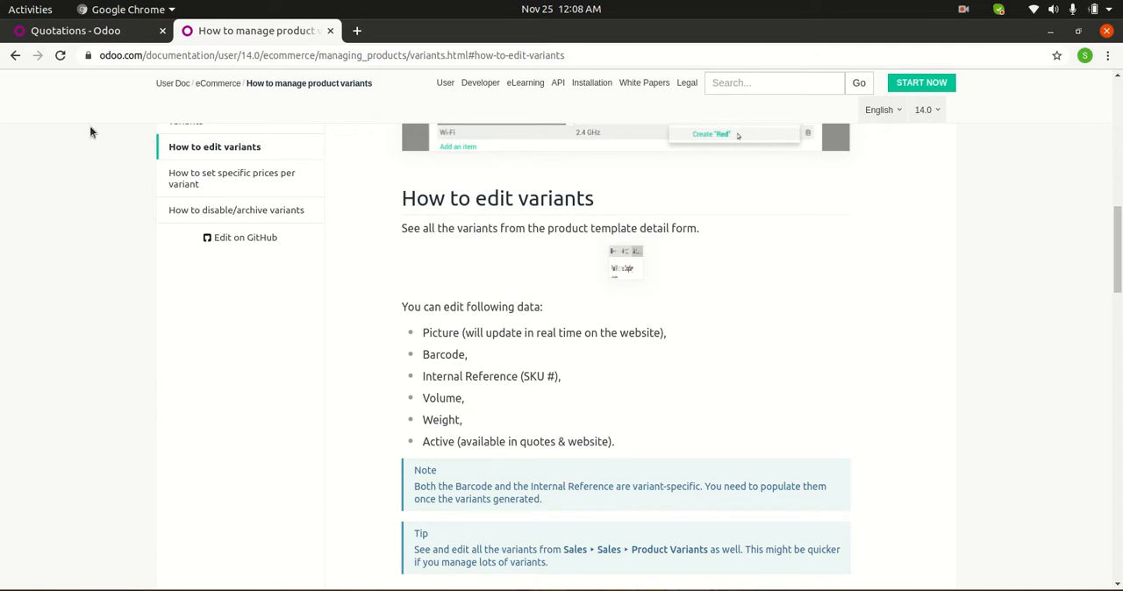
Return to Odoo Sales and open its settings to review the product catalog, pricing, and quotation and order options.
{"action": "left_click", "coordinate": [88, 32]}
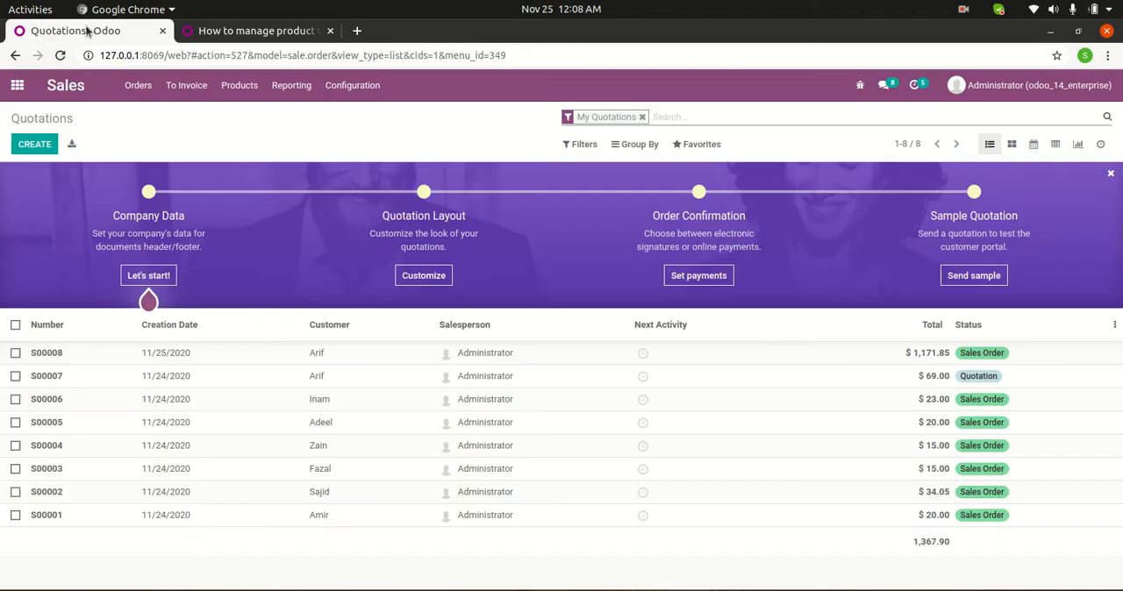
{"action": "left_click", "coordinate": [342, 86]}
{"action": "left_click", "coordinate": [343, 114]}
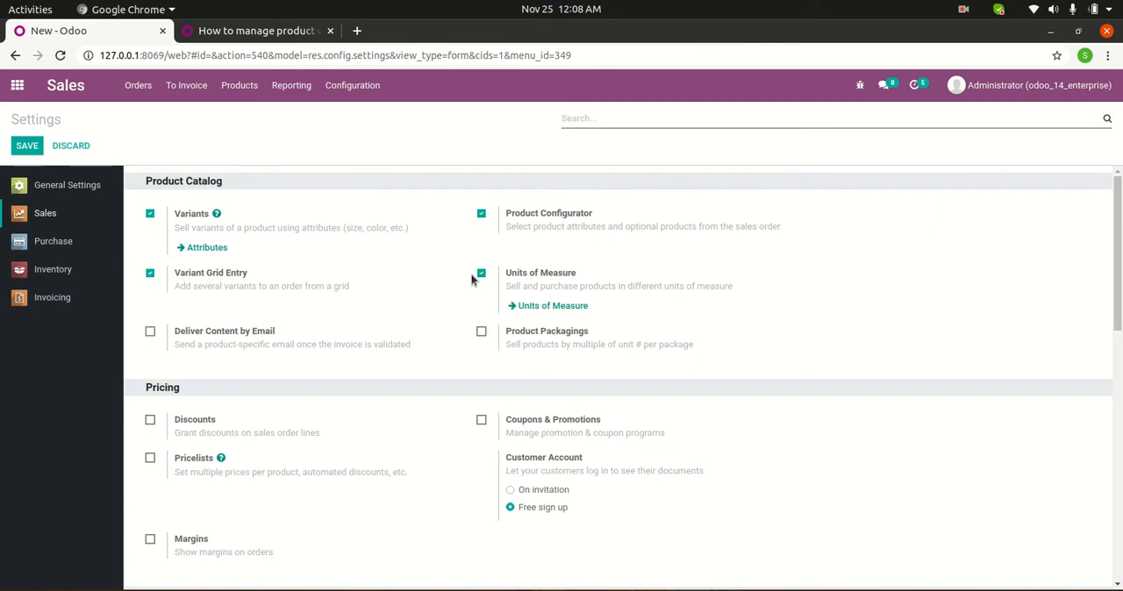
{"action": "scroll", "coordinate": [500, 411], "scroll_direction": "down", "scroll_amount": 2}
{"action": "mouse_move", "coordinate": [543, 357]}
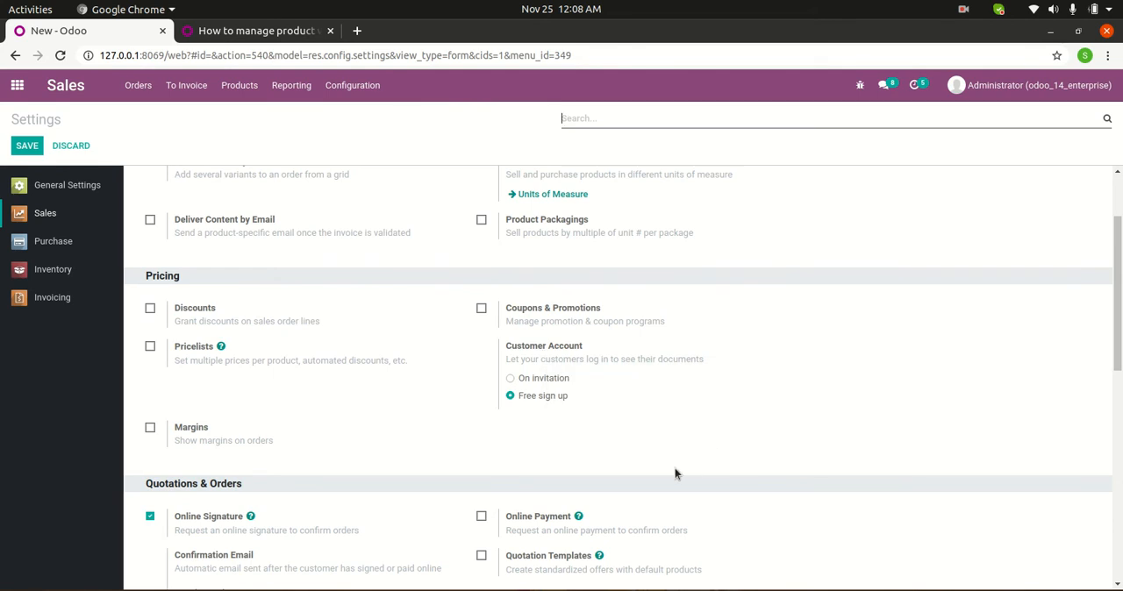
{"action": "scroll", "coordinate": [667, 483], "scroll_direction": "up", "scroll_amount": 2}
{"action": "mouse_move", "coordinate": [648, 509]}
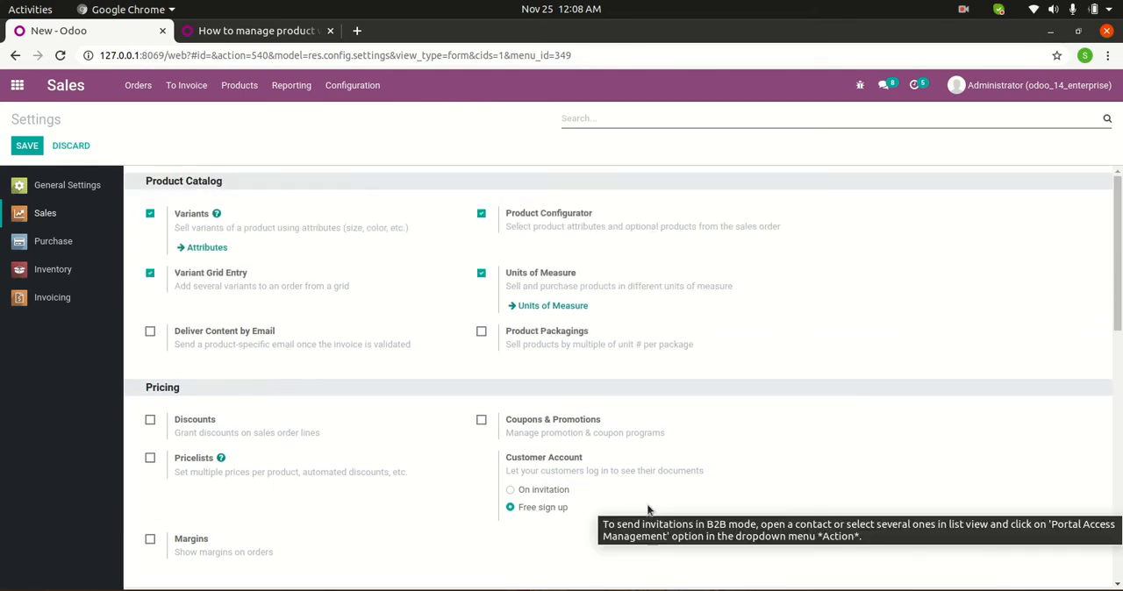